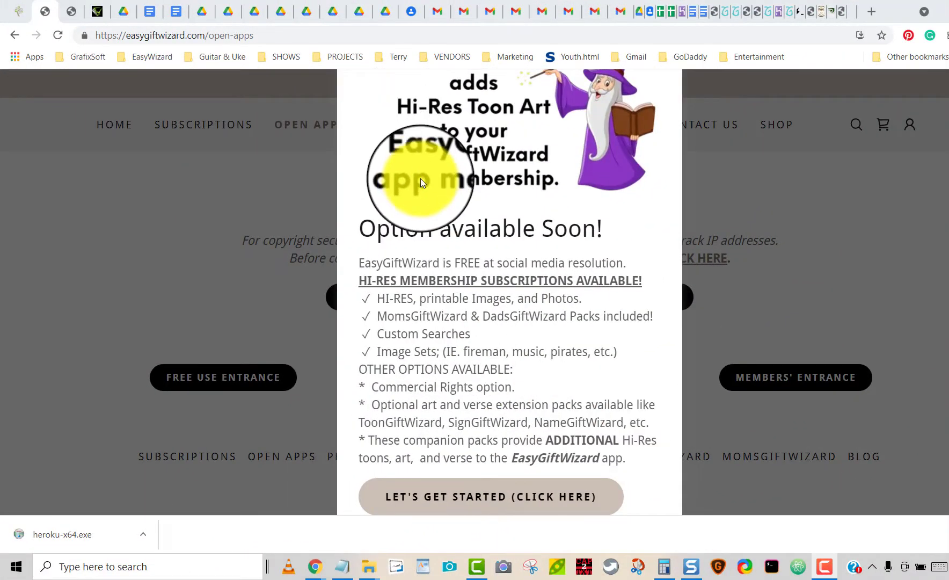
- Dismiss the announcement, go to Open Apps and launch the app via the Guest Members' Entrance
left_click(488, 493)
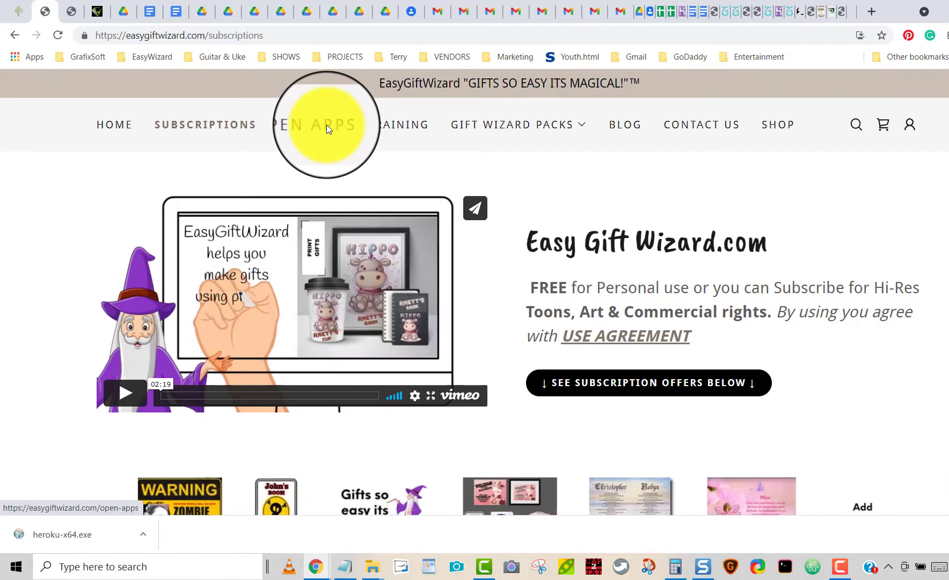
left_click(326, 125)
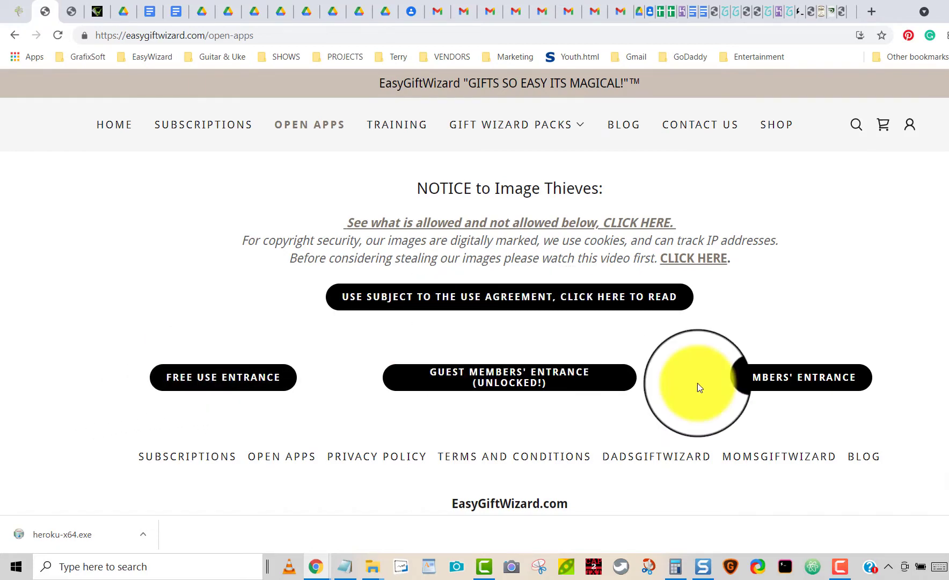
left_click(511, 380)
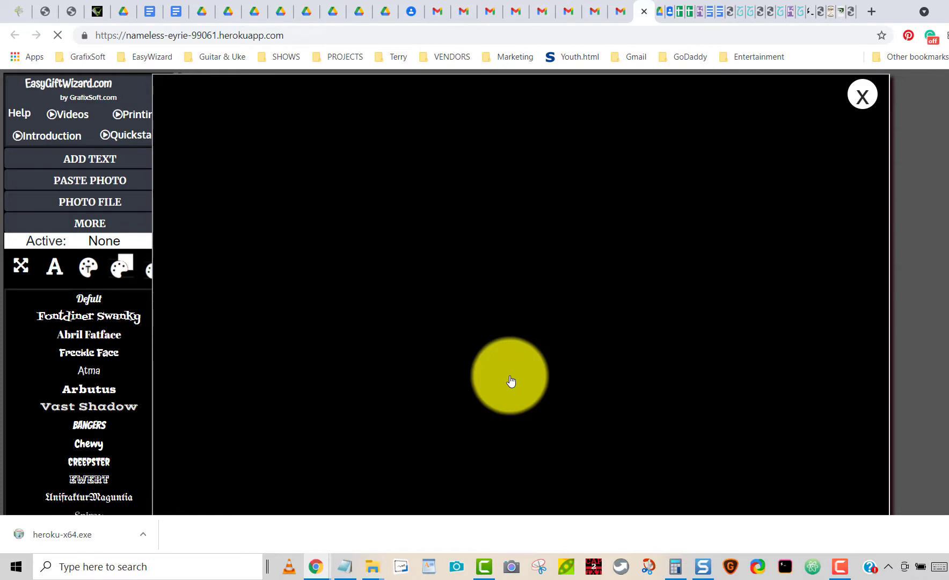
- Let the app's welcome splash load, then bring up Windows search
left_click(511, 380)
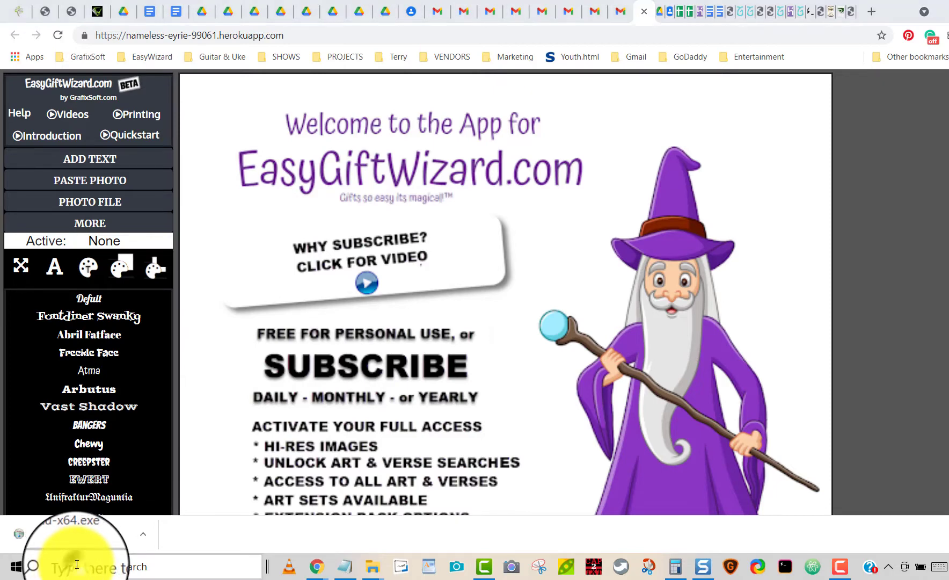
left_click(77, 564)
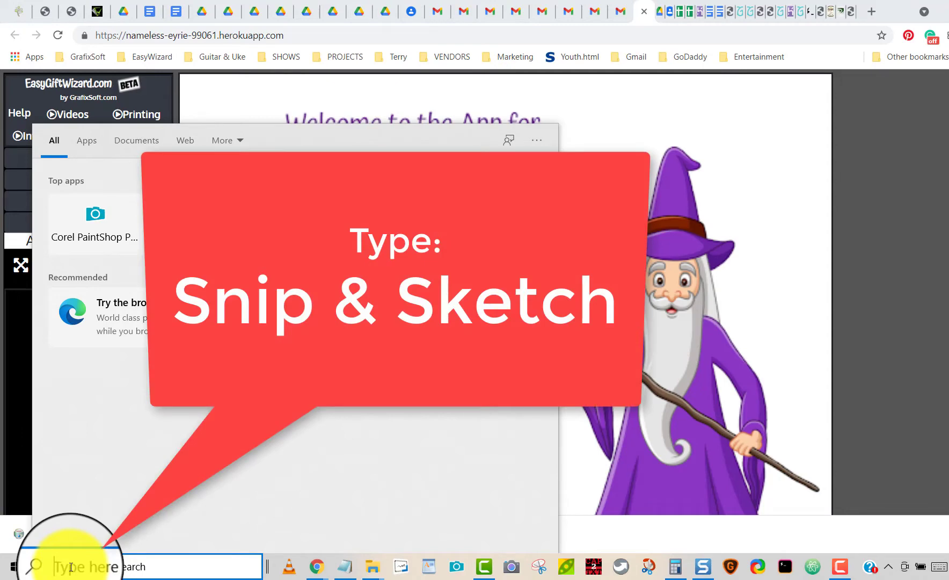
- Launch Snip & Sketch from Windows search, then return to the EasyGiftWizard window
type("sni")
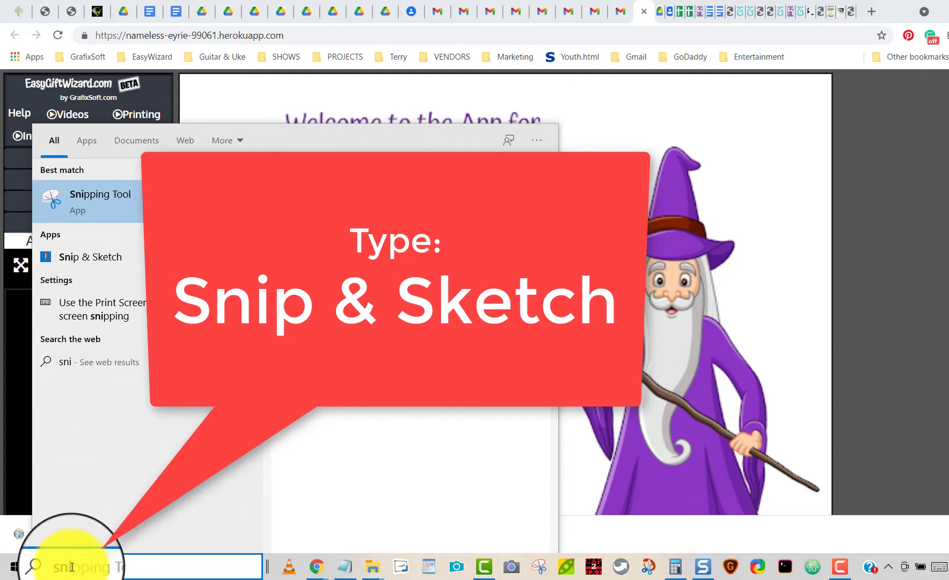
type("[")
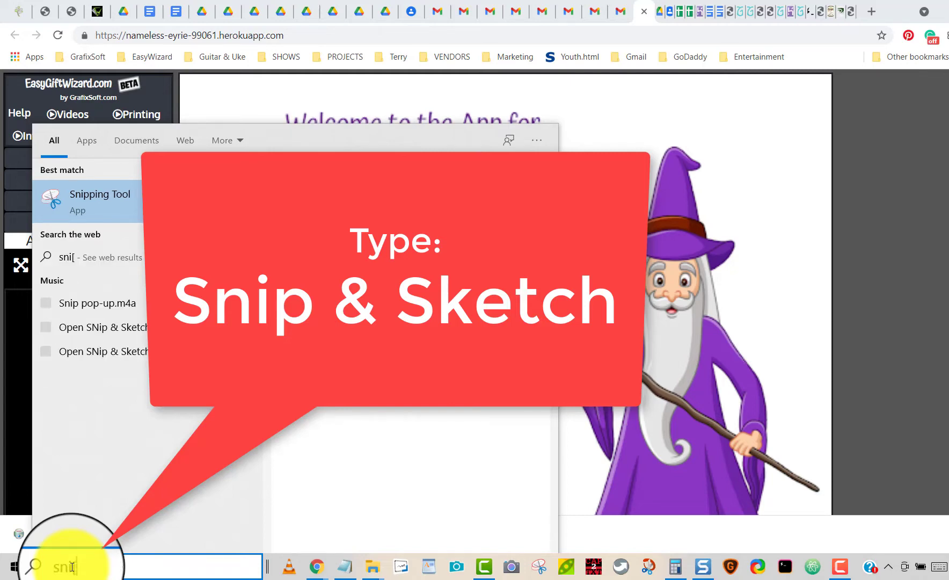
key("BackSpace")
type("p[")
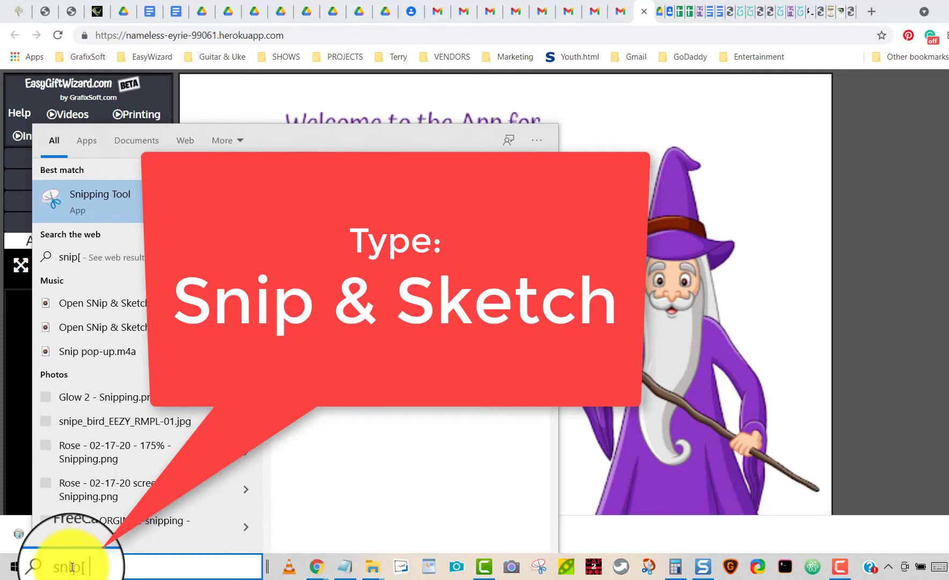
key("BackSpace")
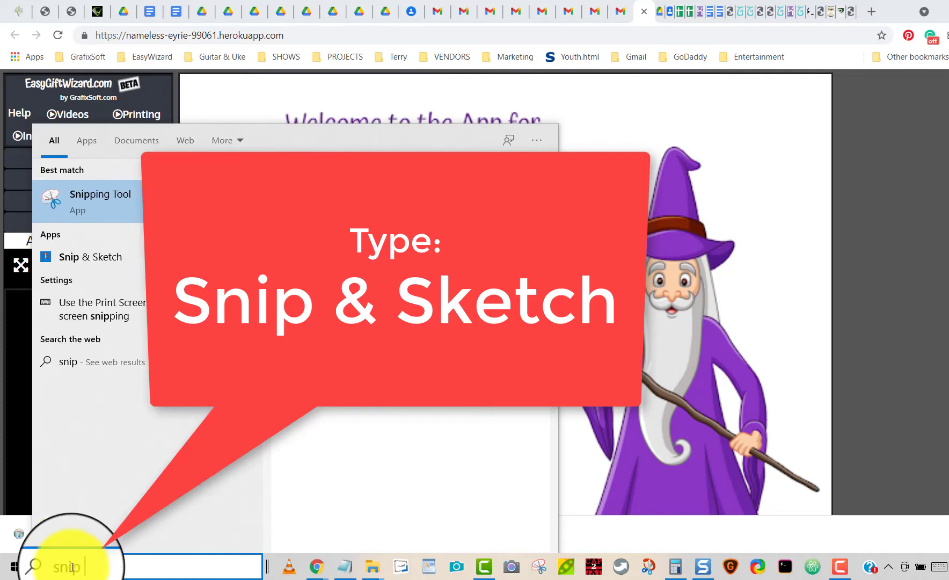
type("&")
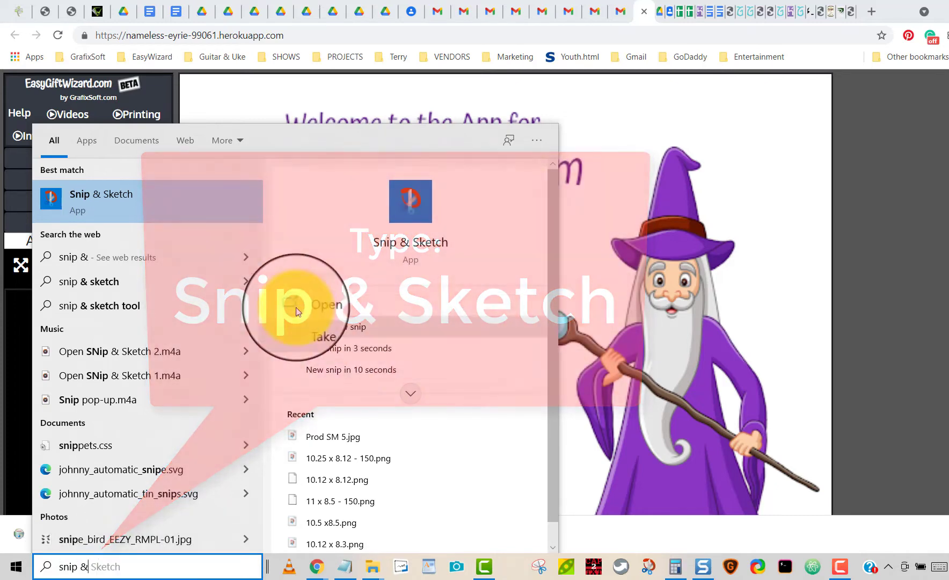
left_click(313, 306)
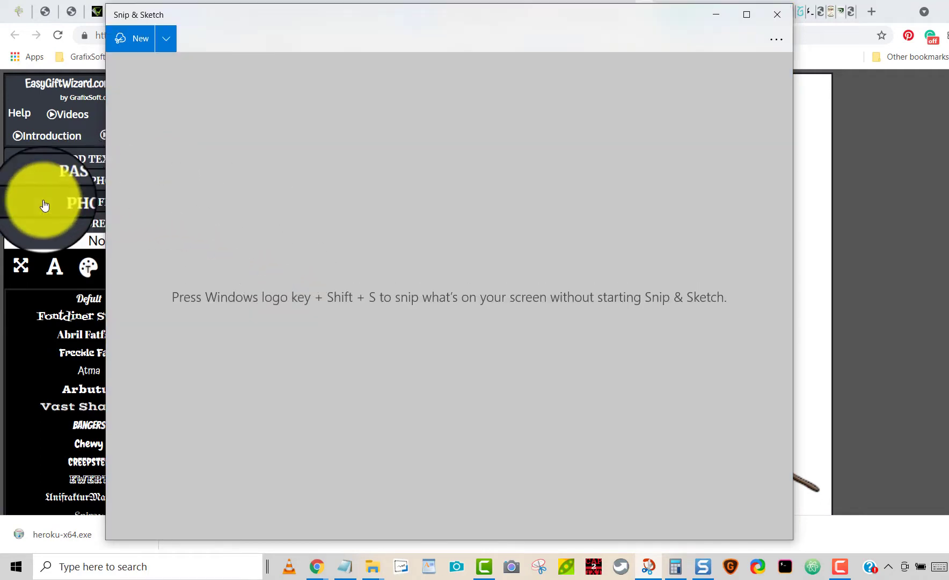
left_click(14, 309)
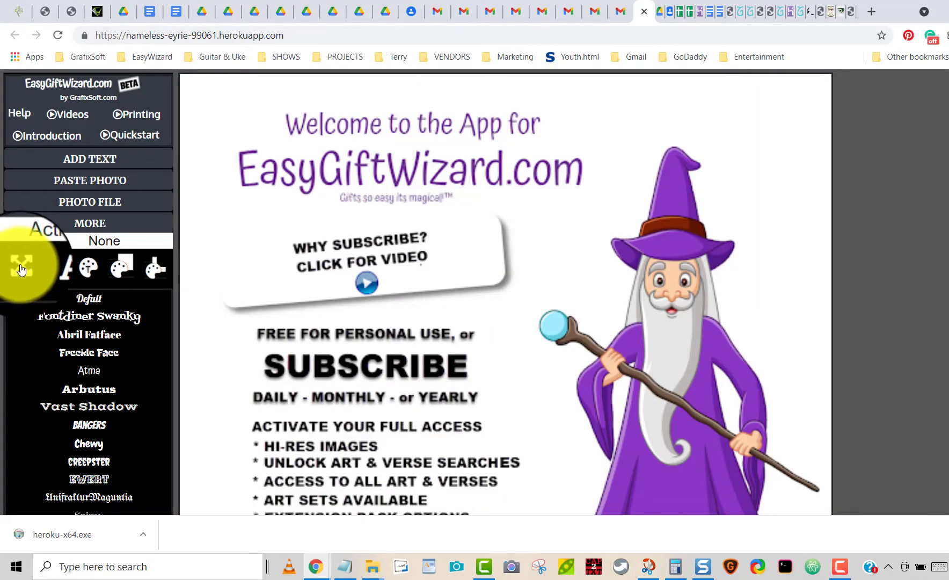
- Switch the app to full screen and open the Back Ground panel of extra categories
left_click(20, 267)
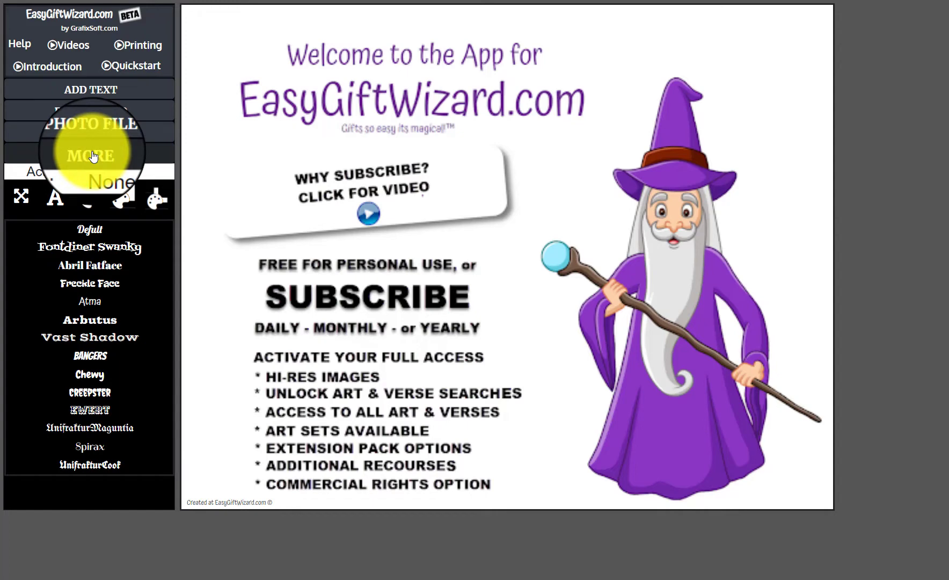
left_click(93, 156)
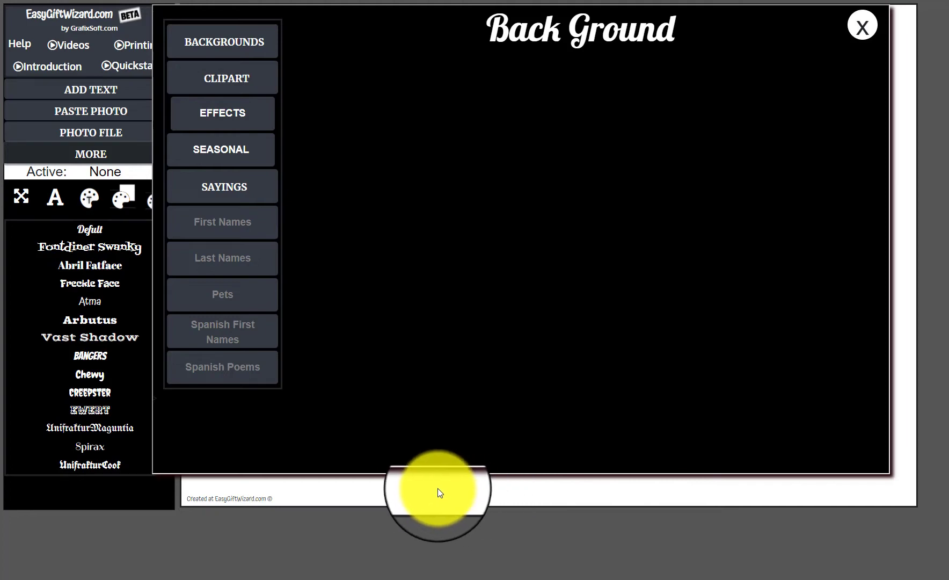
- Search Clipart for '69' to list the muscle car toon results
left_click(218, 78)
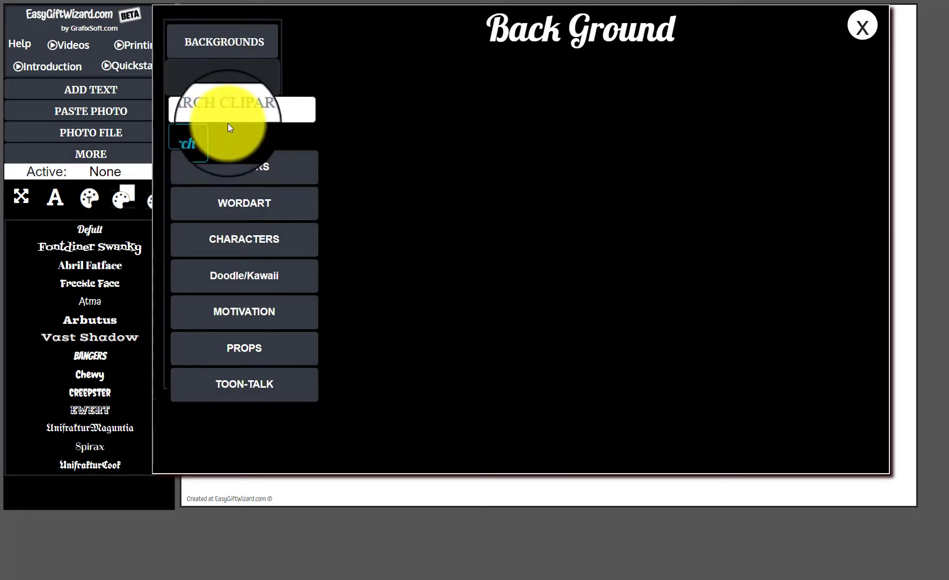
left_click(223, 109)
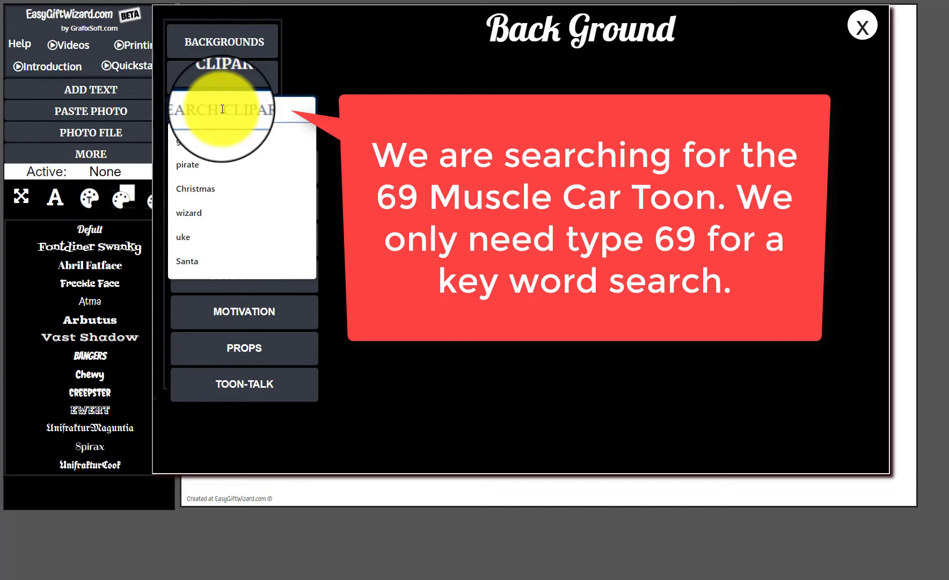
type("69")
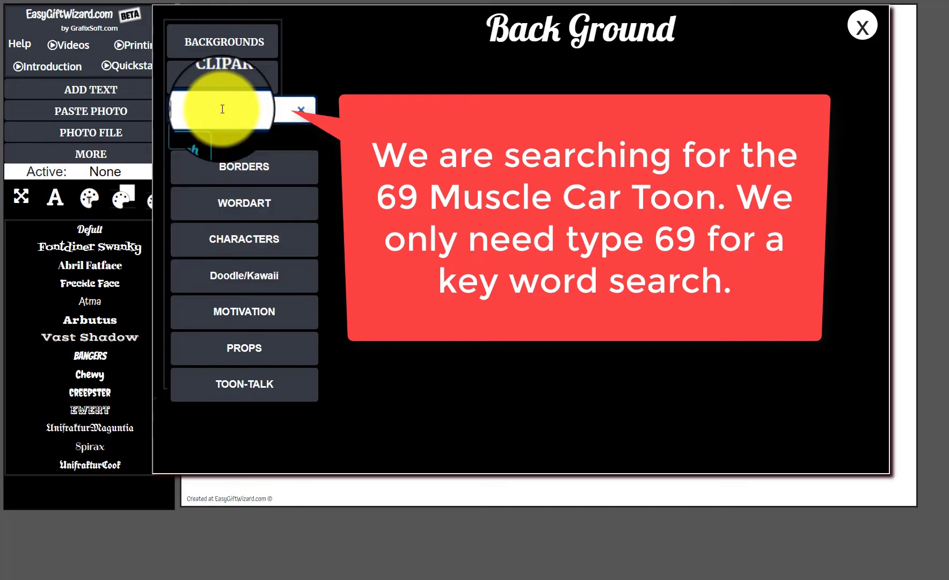
key("Return")
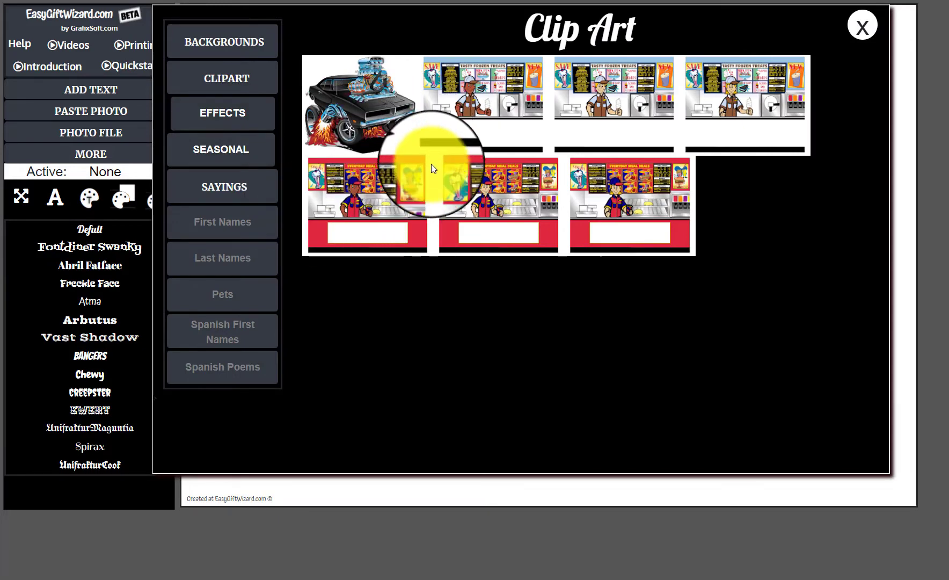
- Add the 69 muscle car toon to the canvas, enlarge it and move it lower
left_click(376, 108)
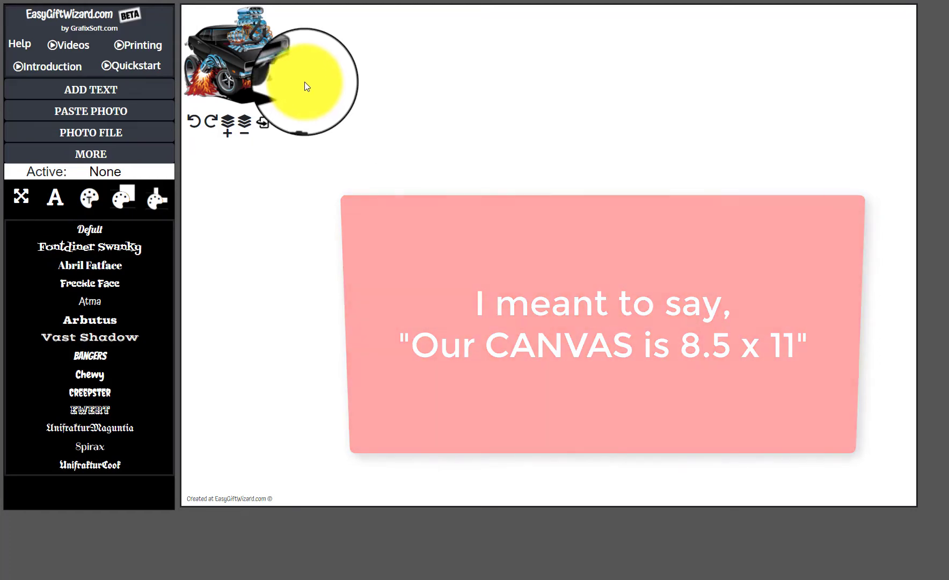
left_click_drag(297, 106, 457, 219)
left_click(388, 190)
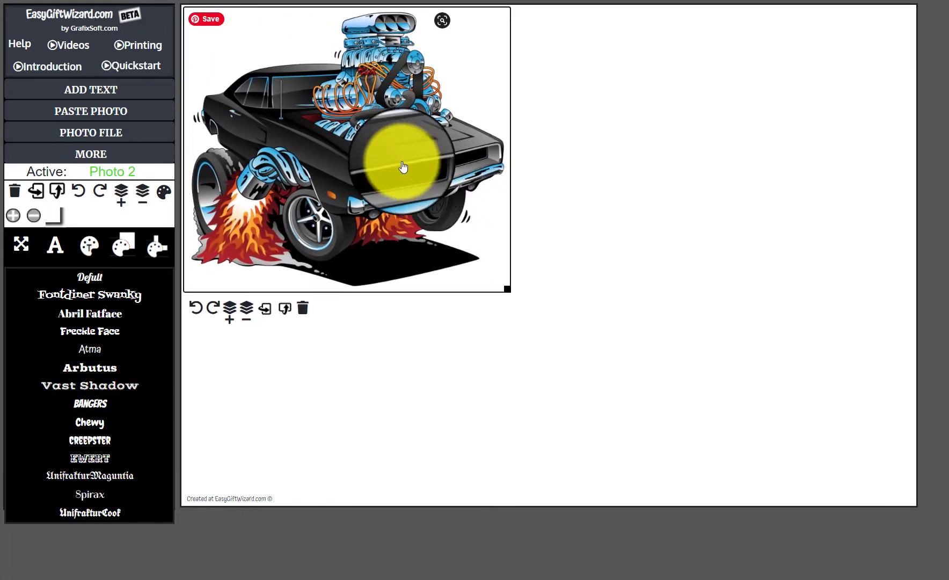
left_click_drag(398, 164, 404, 264)
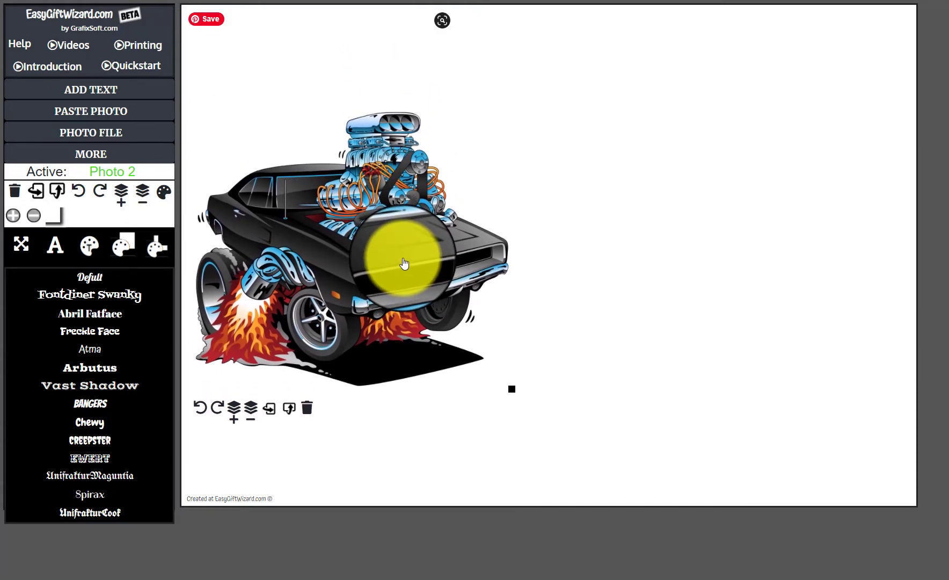
left_click_drag(405, 263, 403, 262)
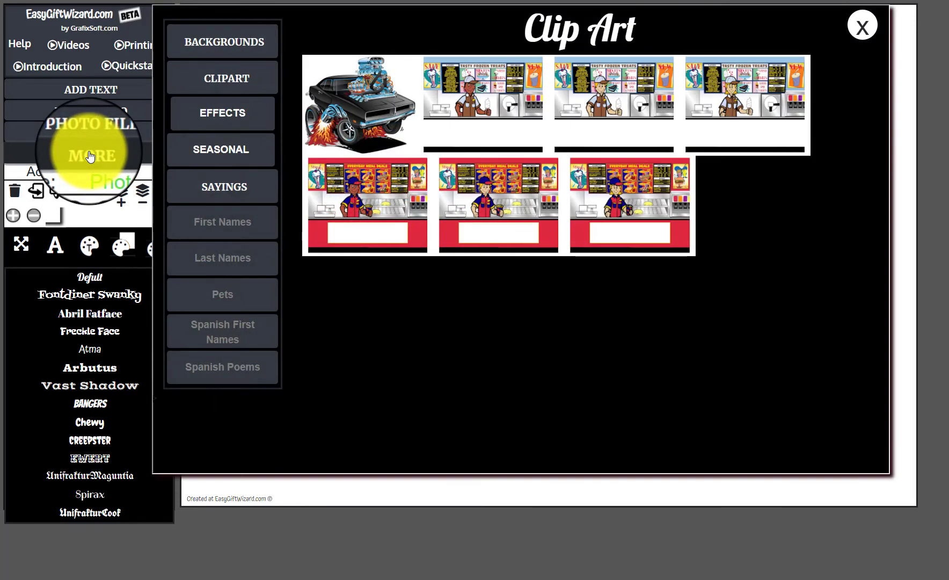
- Add a second muscle car toon, enlarge it and place it right of the first car
left_click(217, 84)
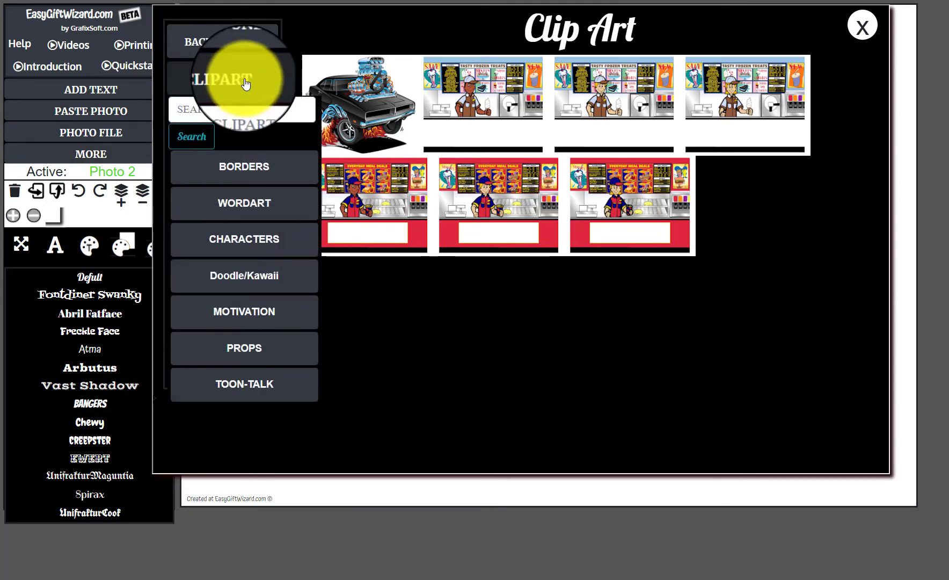
left_click(354, 84)
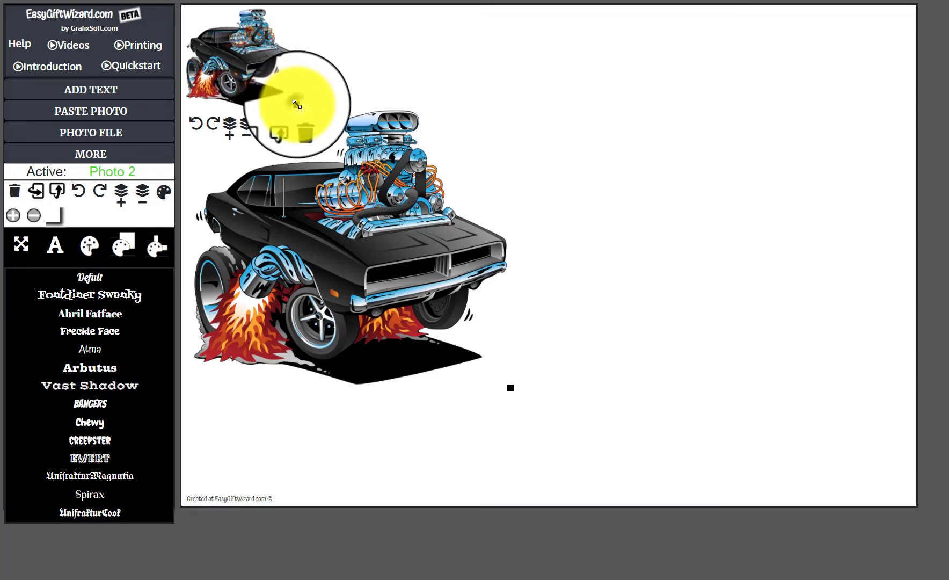
left_click_drag(297, 104, 521, 325)
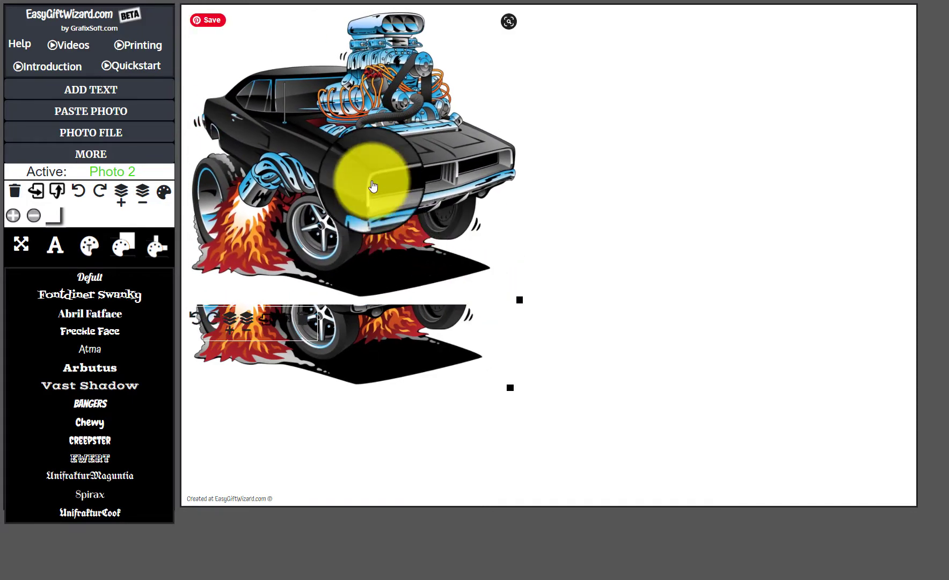
left_click(520, 388)
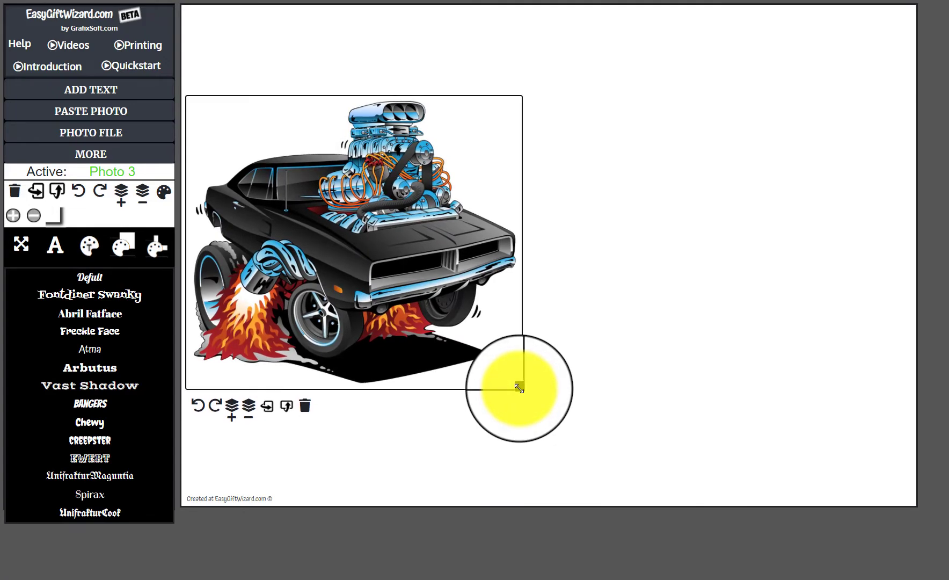
left_click(406, 251)
left_click_drag(406, 251, 770, 260)
left_click(404, 274)
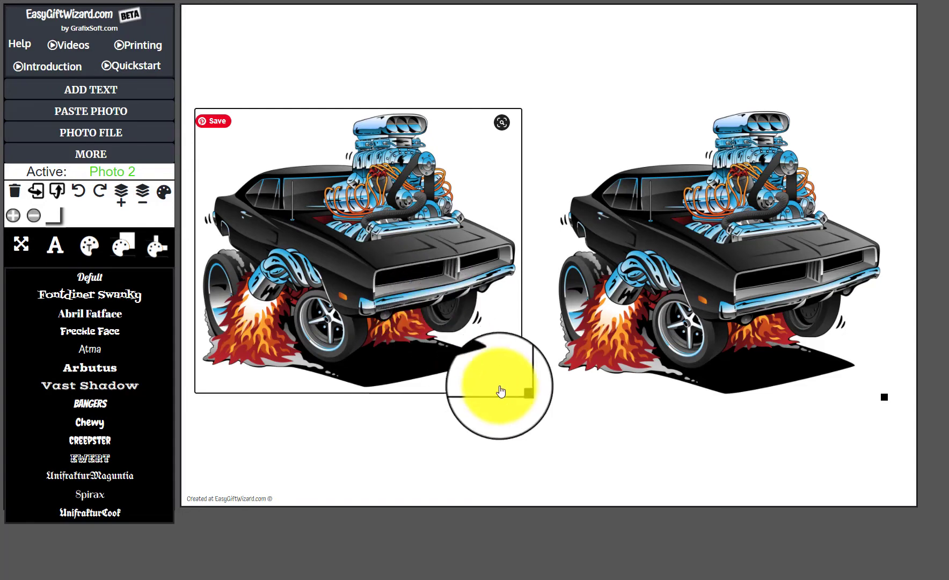
- Resize and reposition both car toons so they sit level near the canvas bottom
left_click(515, 402)
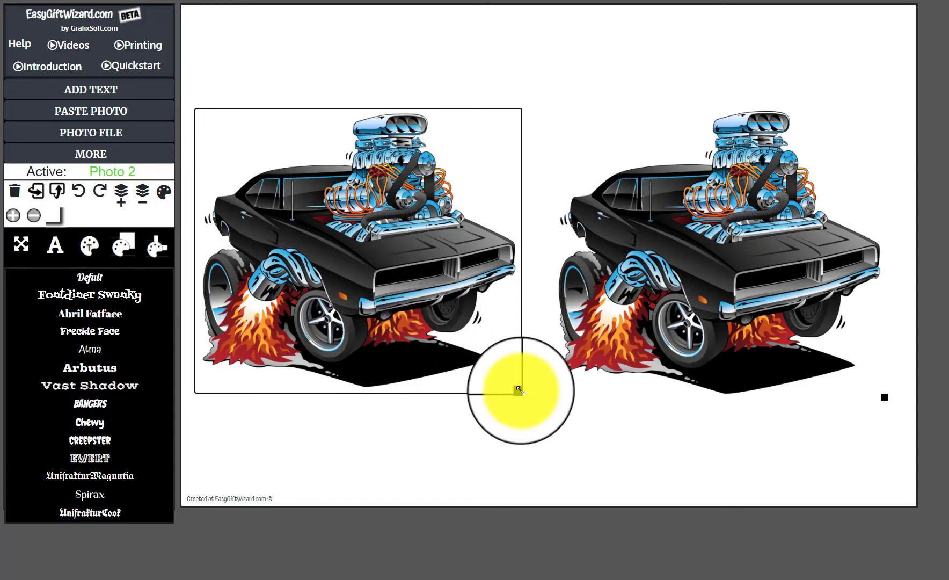
left_click_drag(520, 391, 433, 315)
left_click_drag(305, 216, 312, 329)
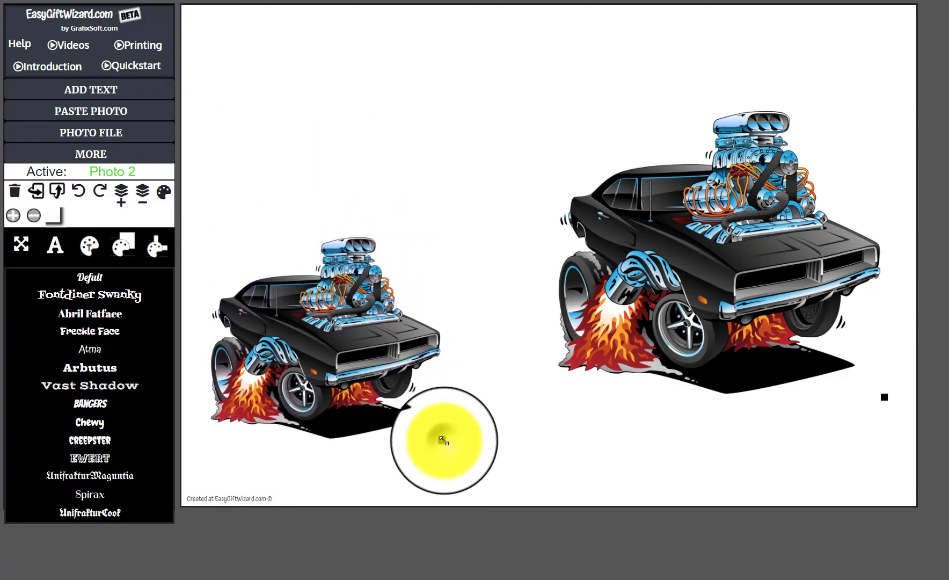
left_click_drag(443, 440, 478, 469)
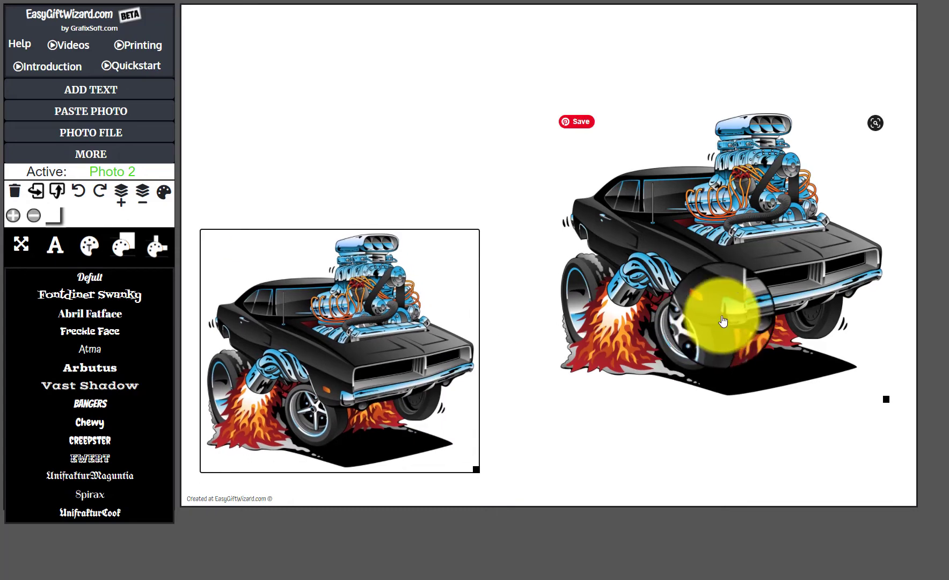
left_click_drag(724, 319, 708, 357)
left_click_drag(865, 438, 804, 406)
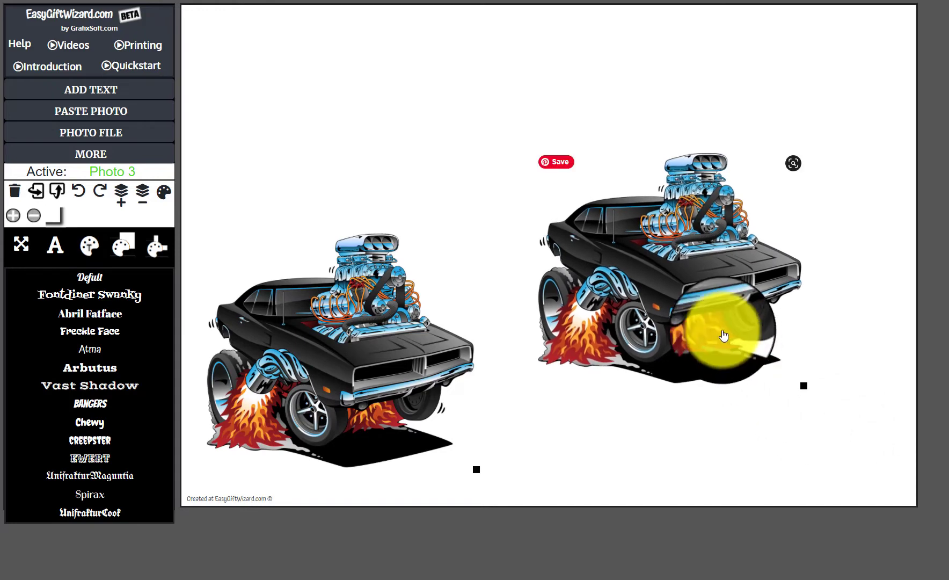
left_click_drag(674, 273, 735, 385)
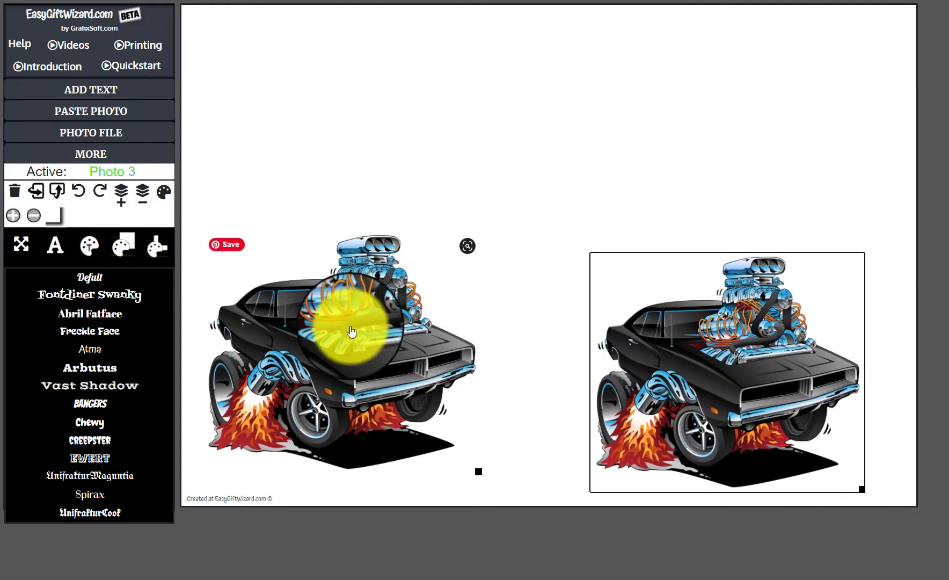
left_click_drag(351, 332, 358, 348)
left_click_drag(312, 160, 313, 128)
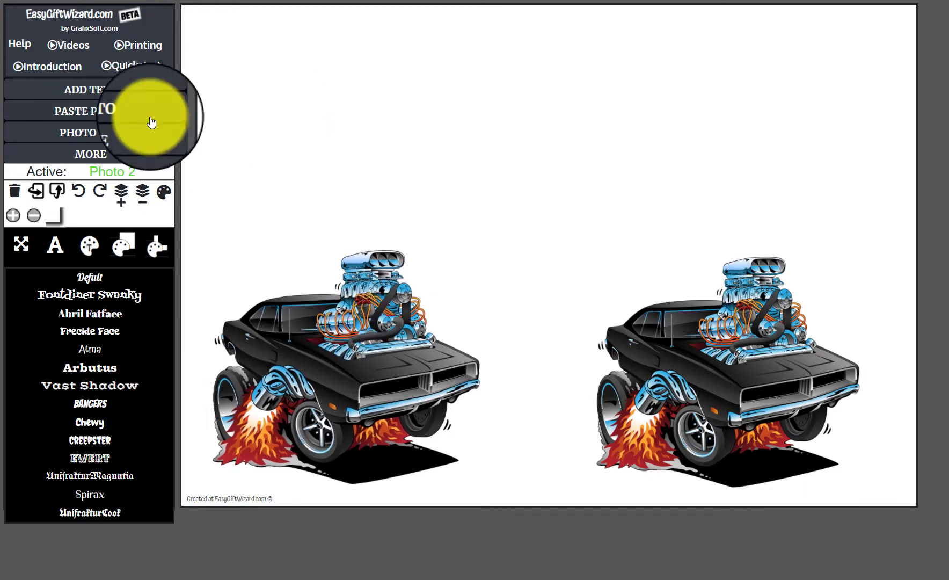
- Add and size an extra car copy, delete it, then move the left car up toward the top
left_click(99, 155)
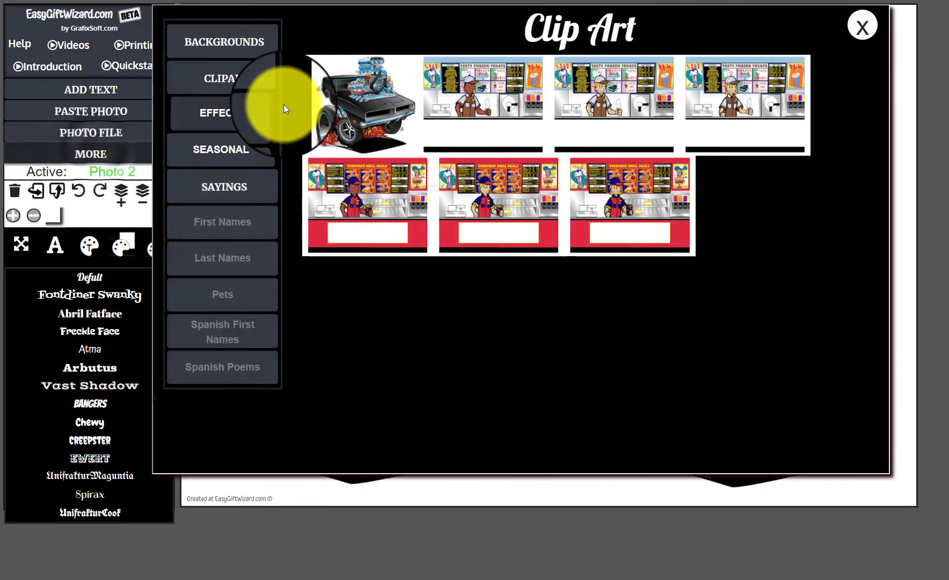
left_click(380, 94)
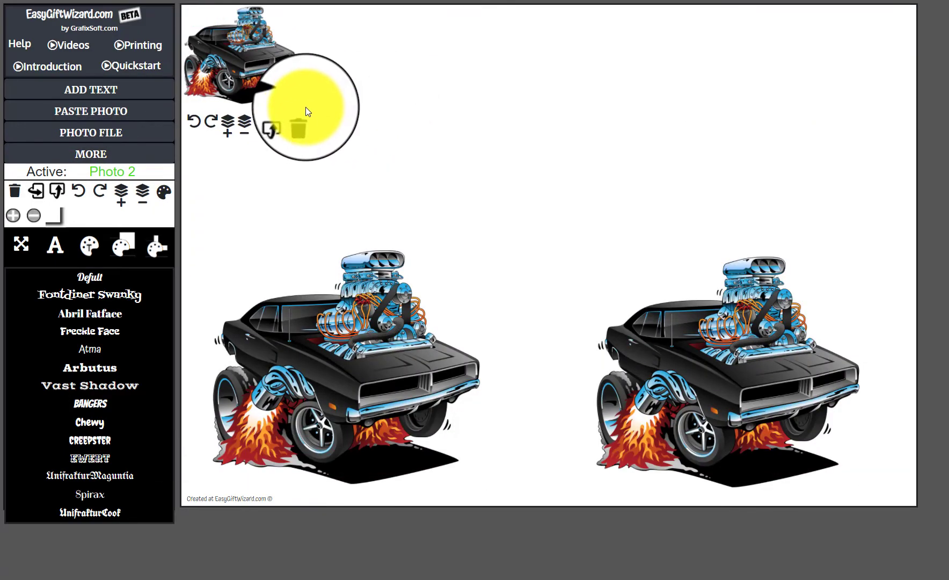
left_click_drag(309, 100, 416, 214)
left_click(336, 147)
left_click_drag(337, 148, 363, 156)
left_click_drag(447, 227, 466, 243)
left_click_drag(386, 208, 374, 184)
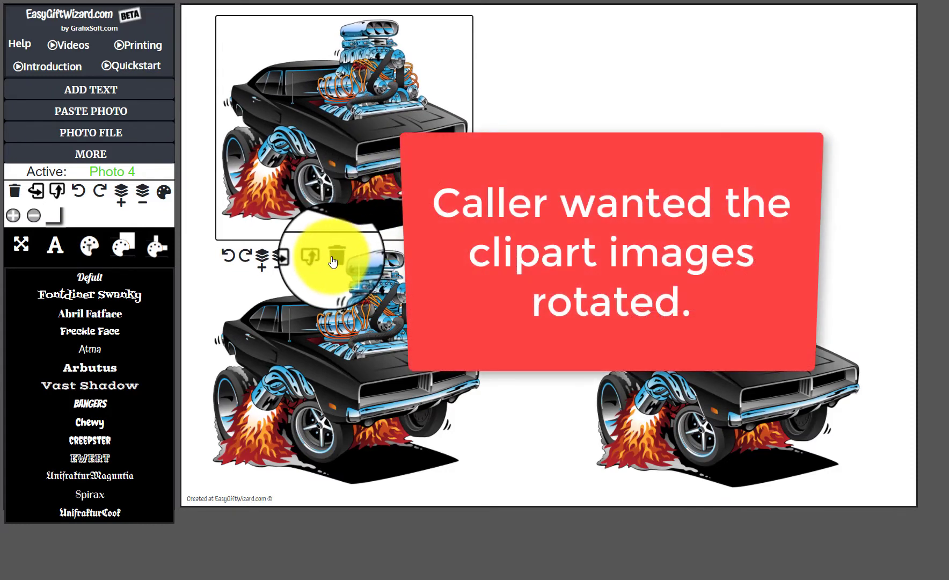
left_click(333, 257)
left_click_drag(373, 343, 370, 193)
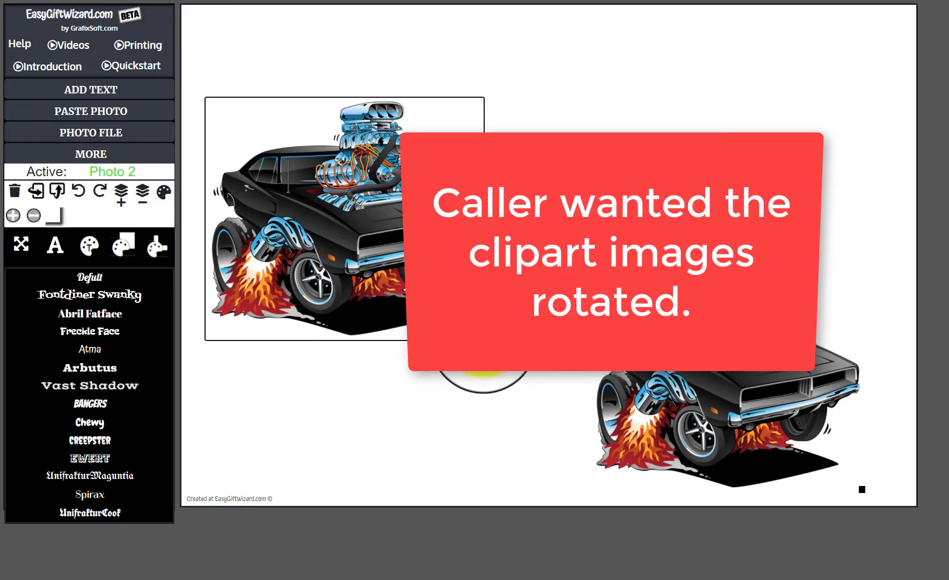
- Enlarge the left muscle car and rotate it onto its side
left_click(398, 228)
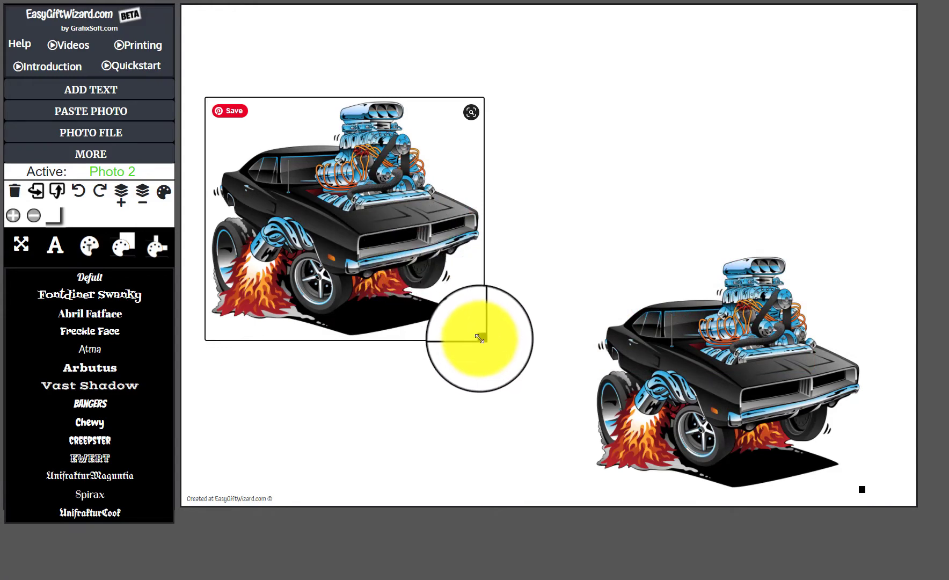
left_click_drag(483, 342, 520, 370)
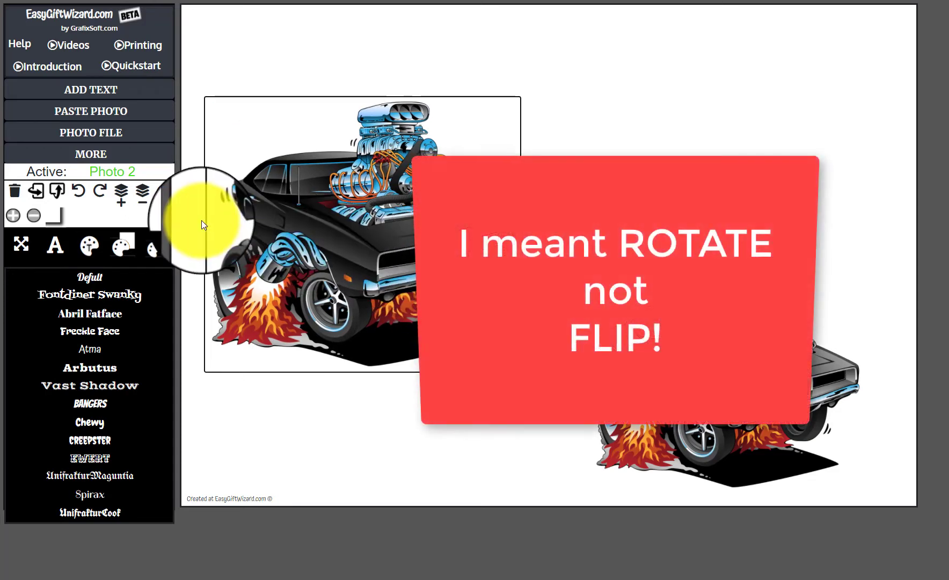
left_click(81, 197)
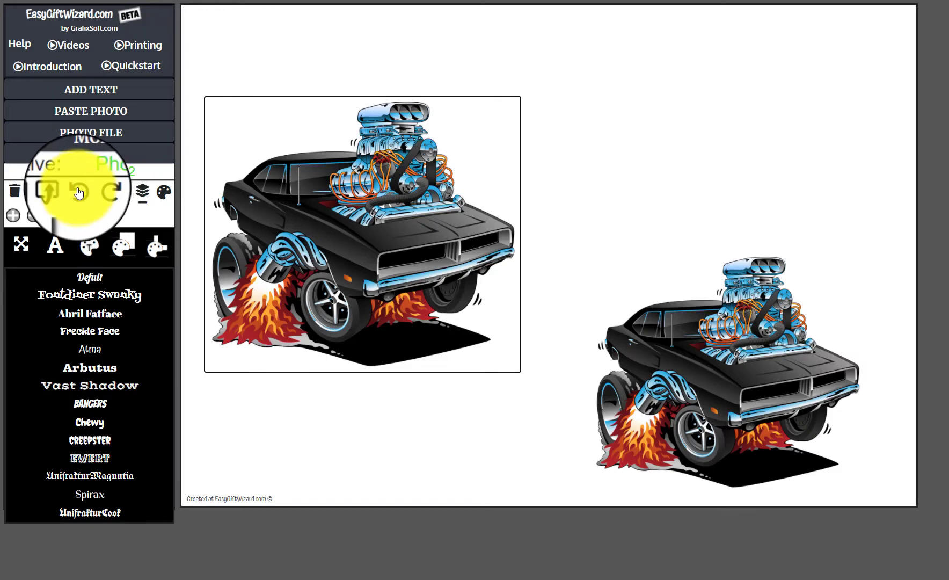
left_click(78, 192)
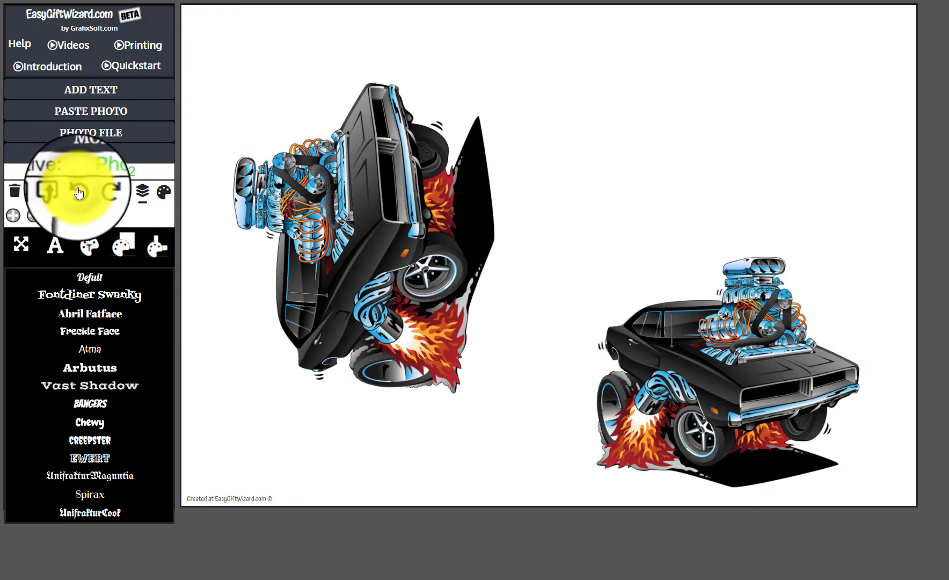
- Enlarge the right muscle car and shift it left
left_click(746, 233)
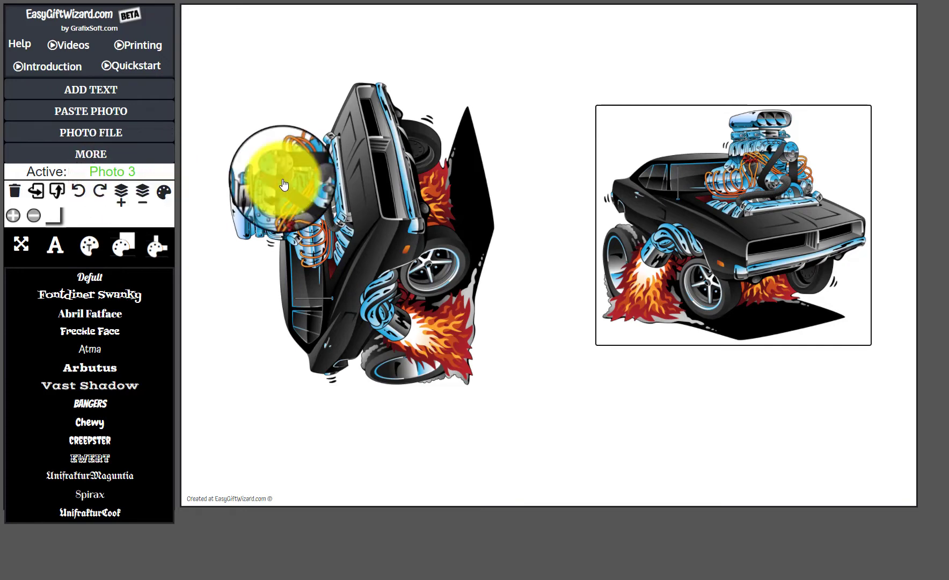
left_click(358, 193)
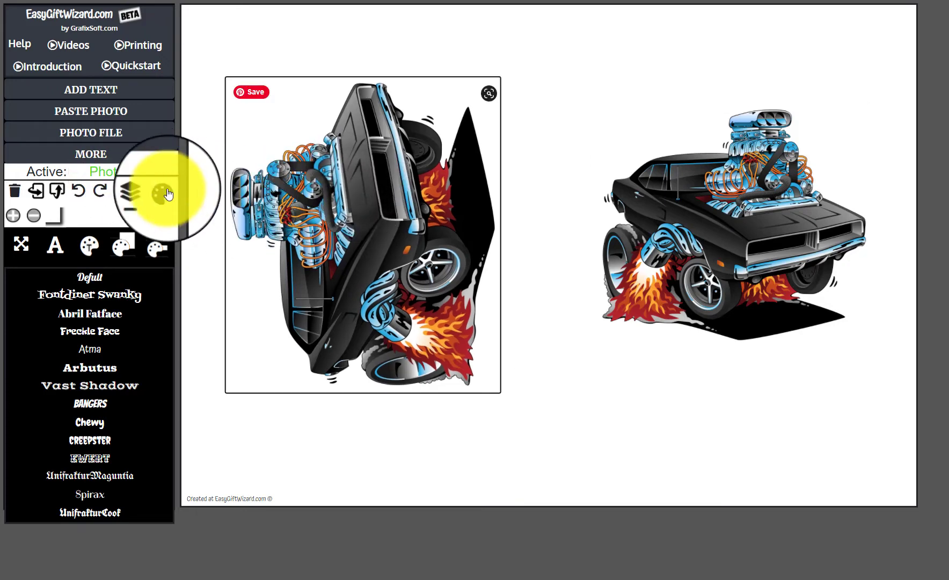
left_click(705, 209)
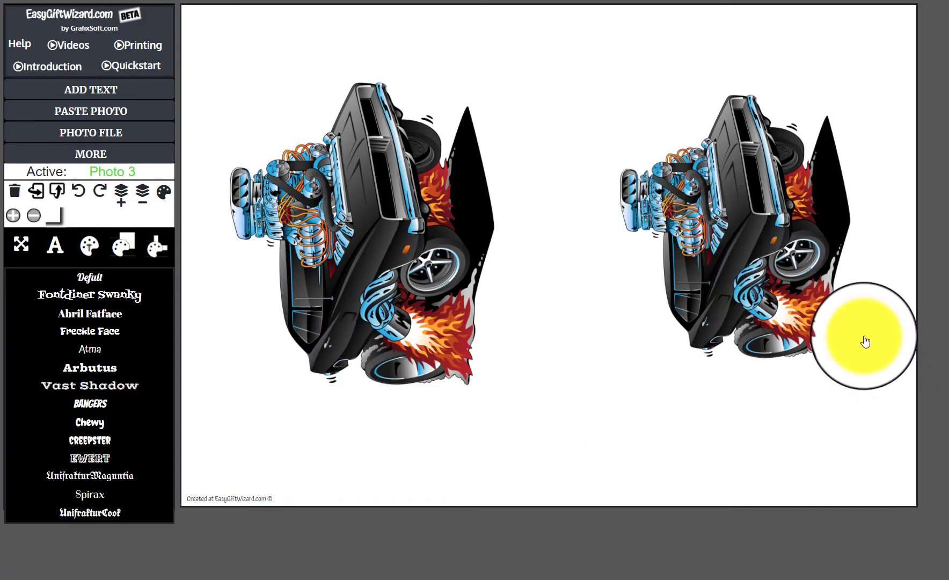
left_click_drag(871, 346, 924, 394)
left_click_drag(782, 306, 736, 304)
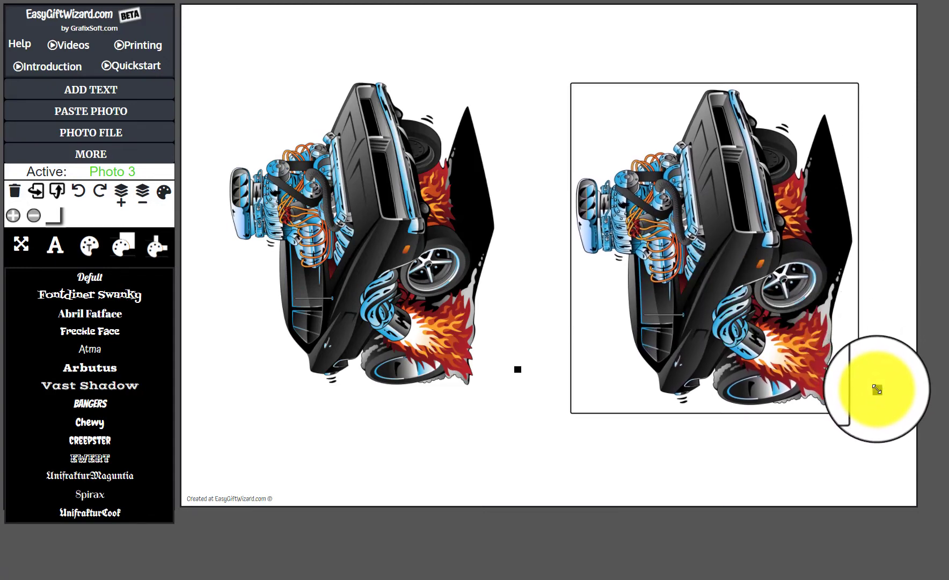
left_click_drag(877, 389, 895, 404)
- Resize the left car, then delete it, leaving only the right car selected
left_click(467, 325)
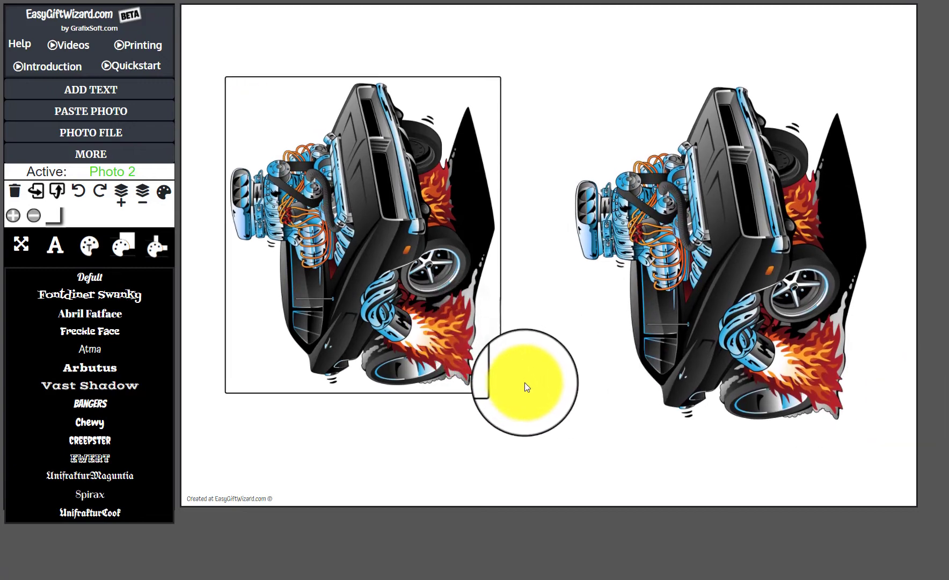
left_click_drag(520, 370, 560, 414)
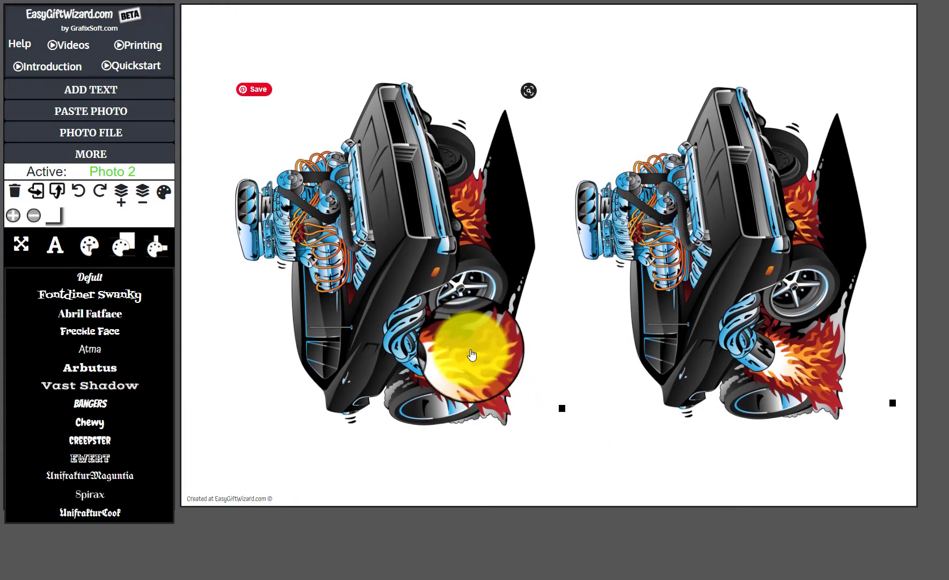
left_click_drag(471, 355, 451, 343)
left_click(34, 216)
left_click(14, 193)
left_click(753, 306)
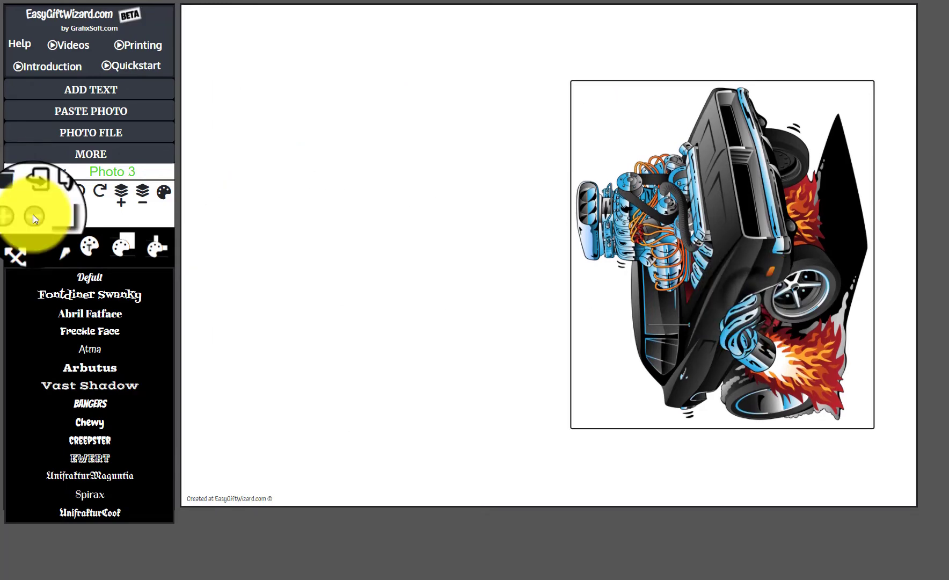
- Delete the remaining car, then add the muscle car clip art and enlarge it to nearly fill the canvas
left_click(15, 192)
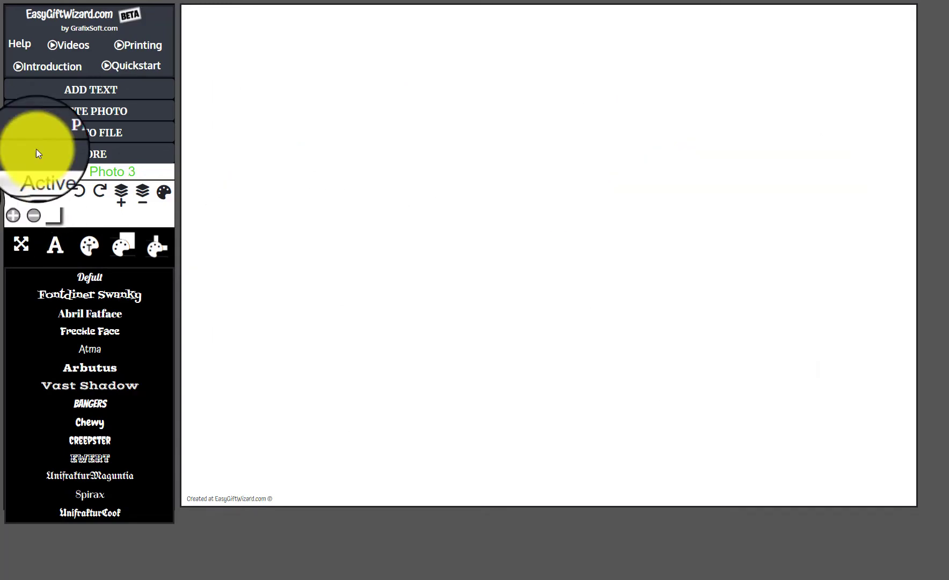
left_click(102, 154)
left_click(362, 105)
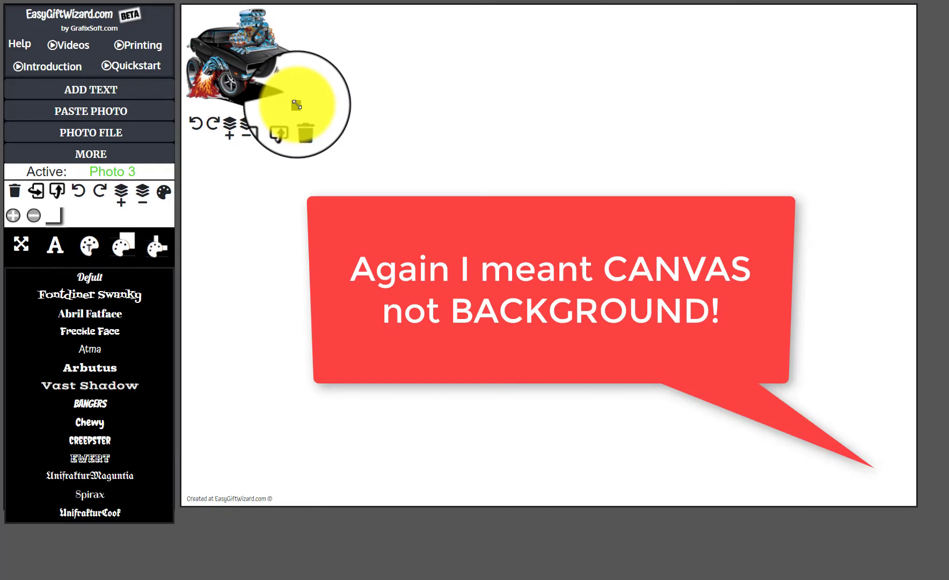
left_click_drag(296, 104, 533, 307)
left_click_drag(566, 347, 717, 484)
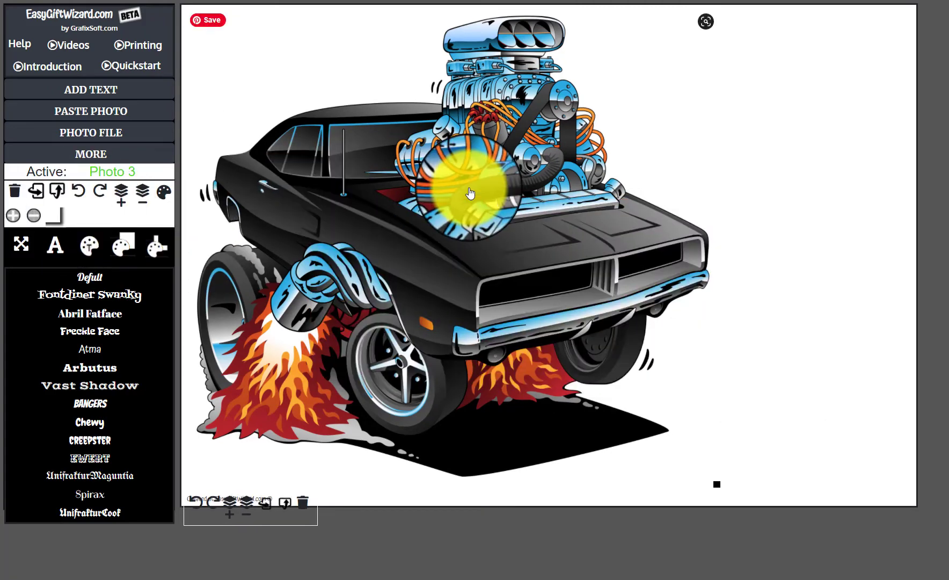
left_click_drag(470, 193, 561, 207)
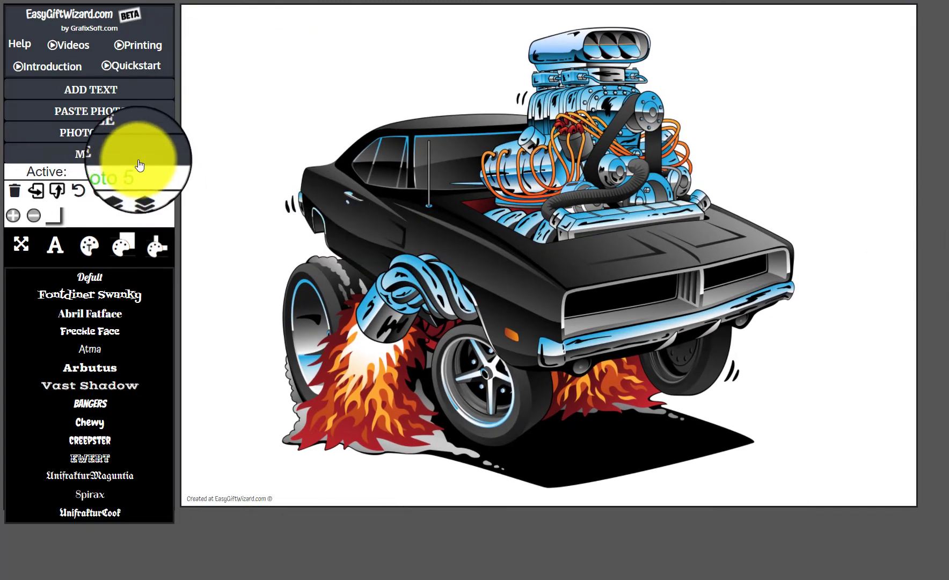
- Delete the large car and bring the clip art gallery back up
left_click(583, 233)
left_click(13, 194)
left_click(96, 154)
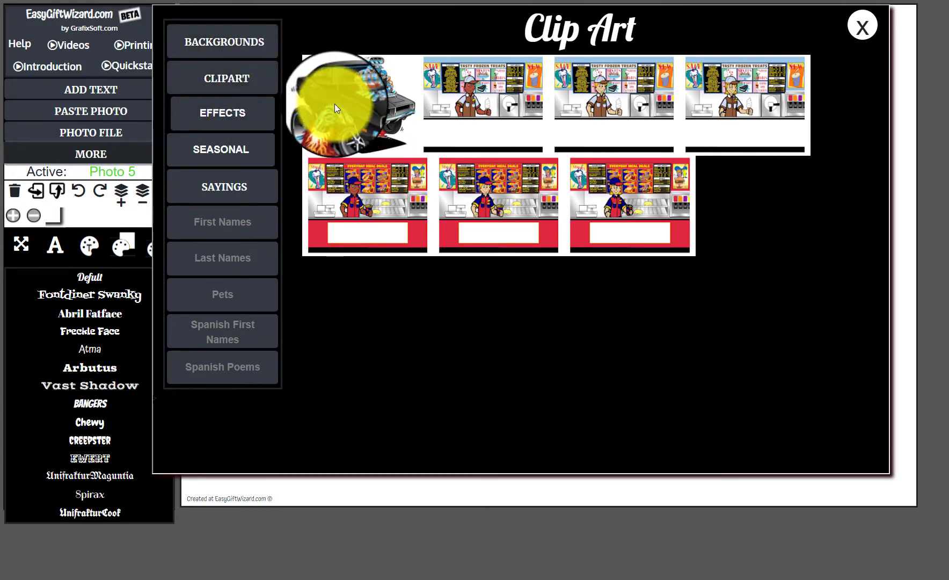
- Place the muscle car toon from the gallery so it fills nearly the whole canvas
left_click(246, 43)
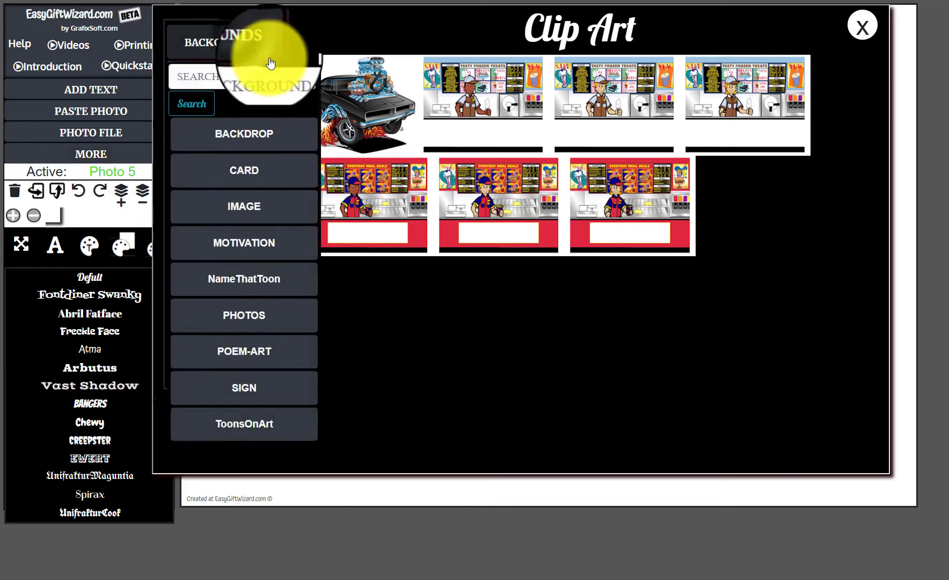
left_click(367, 98)
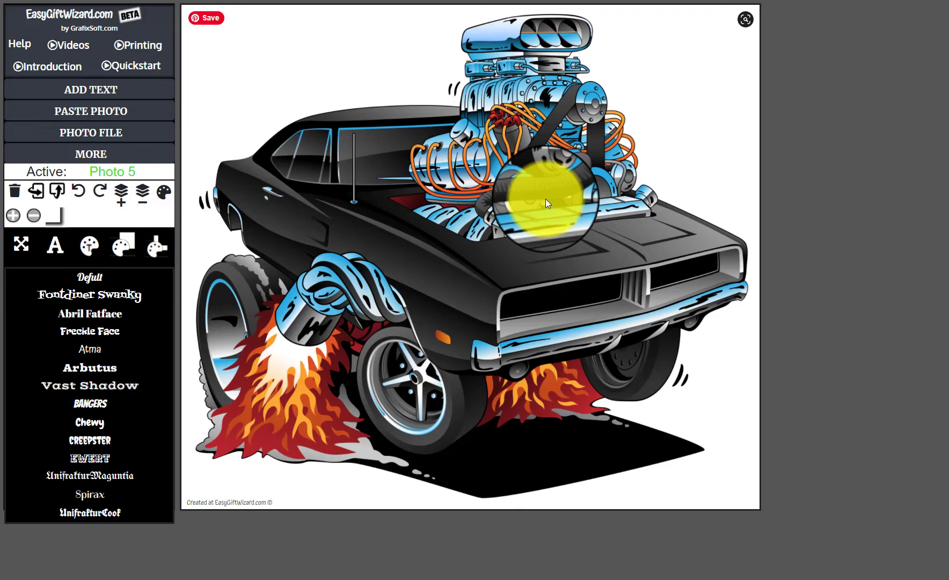
- Give the design a plain white backdrop background
left_click(109, 154)
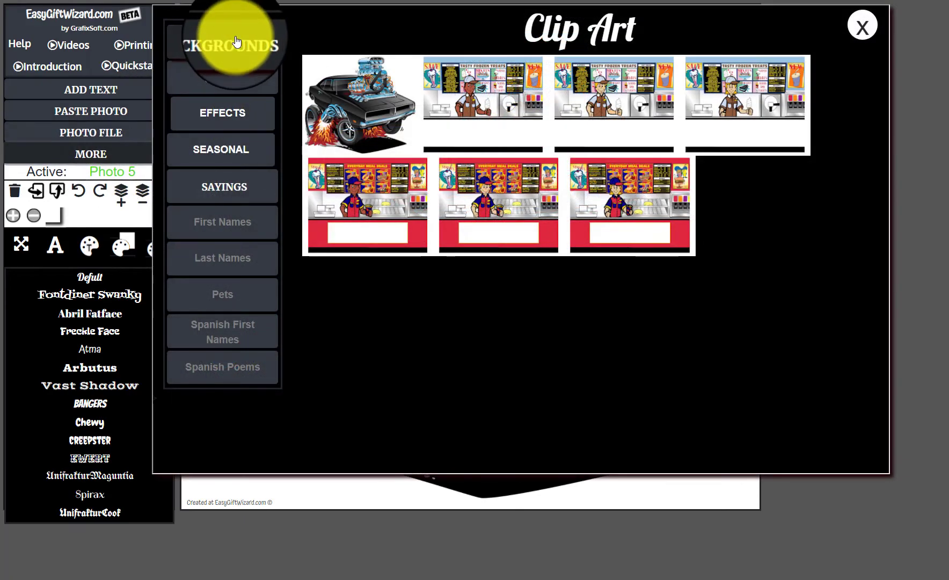
left_click(237, 43)
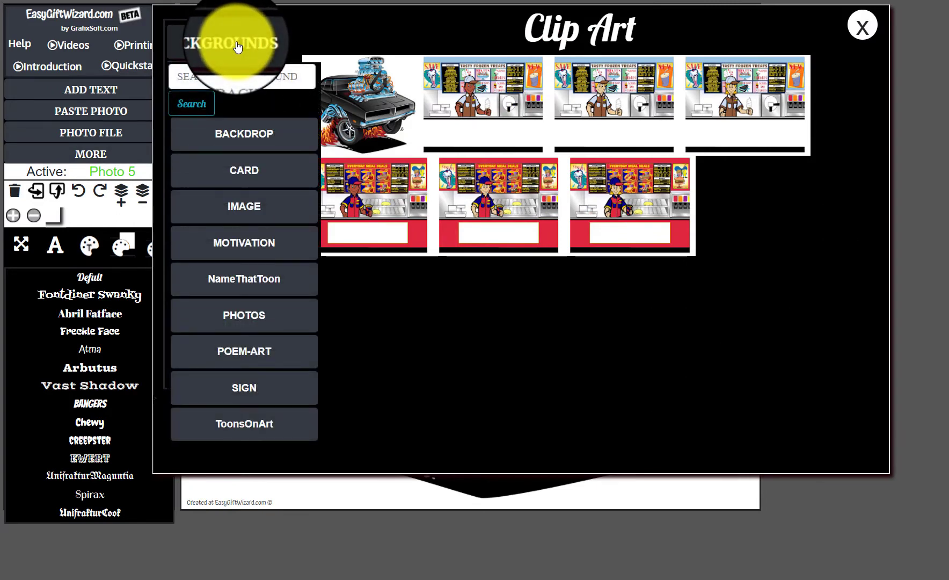
left_click(243, 135)
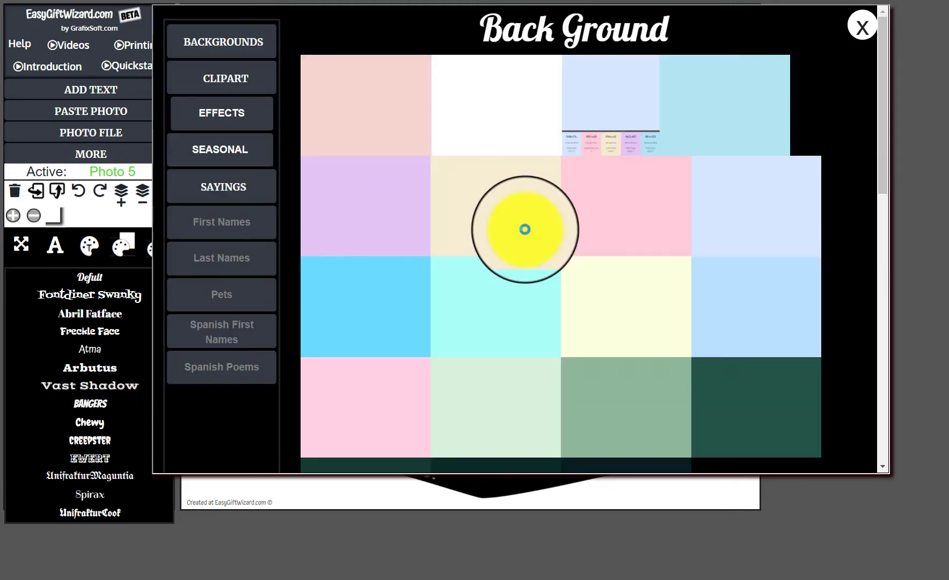
left_click(509, 128)
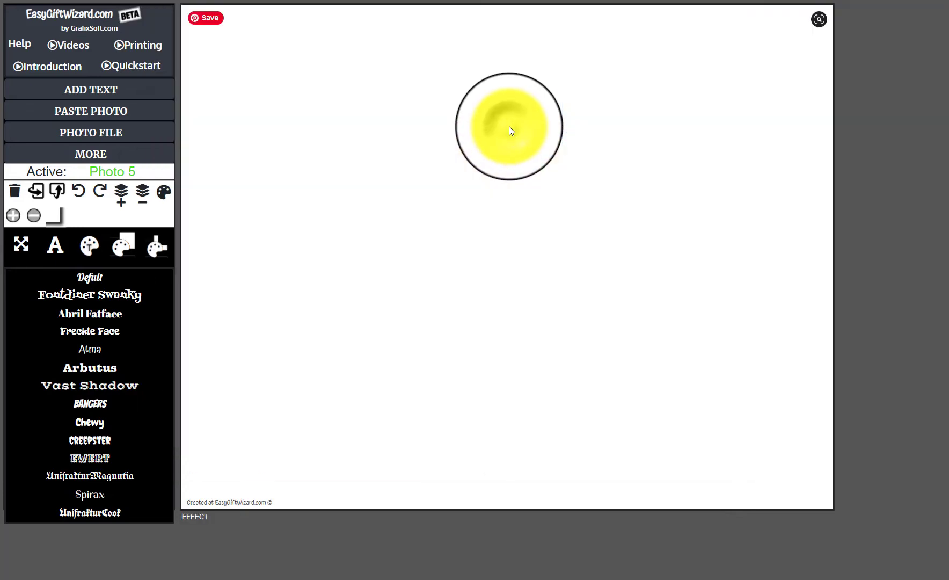
- Search the clip art for 'car' and add the black hot rod to the canvas
left_click(105, 155)
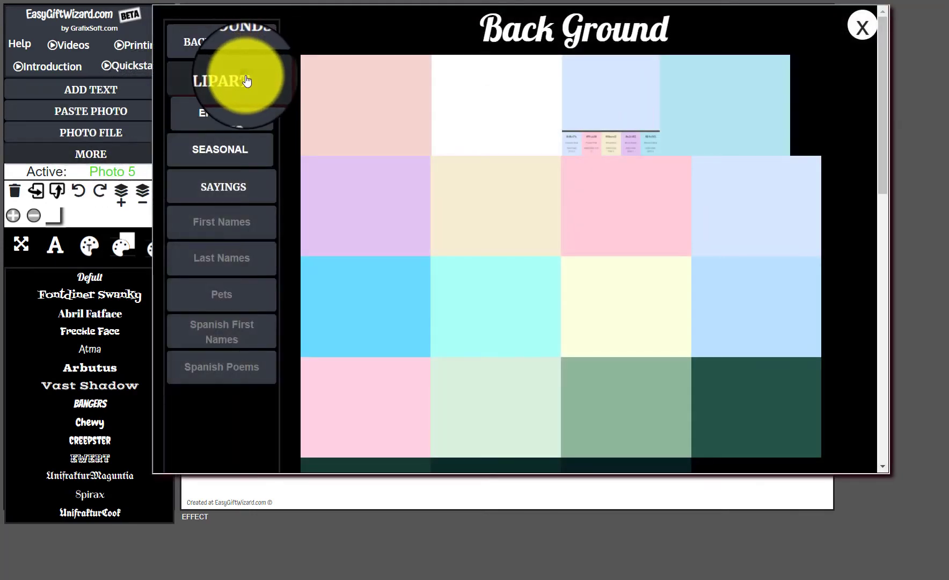
left_click(241, 81)
left_click(242, 110)
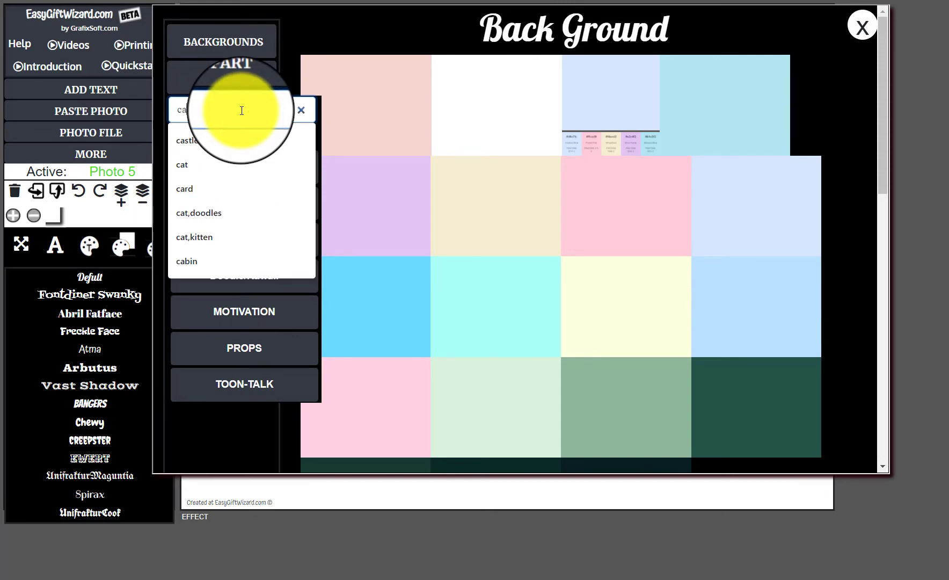
type("car")
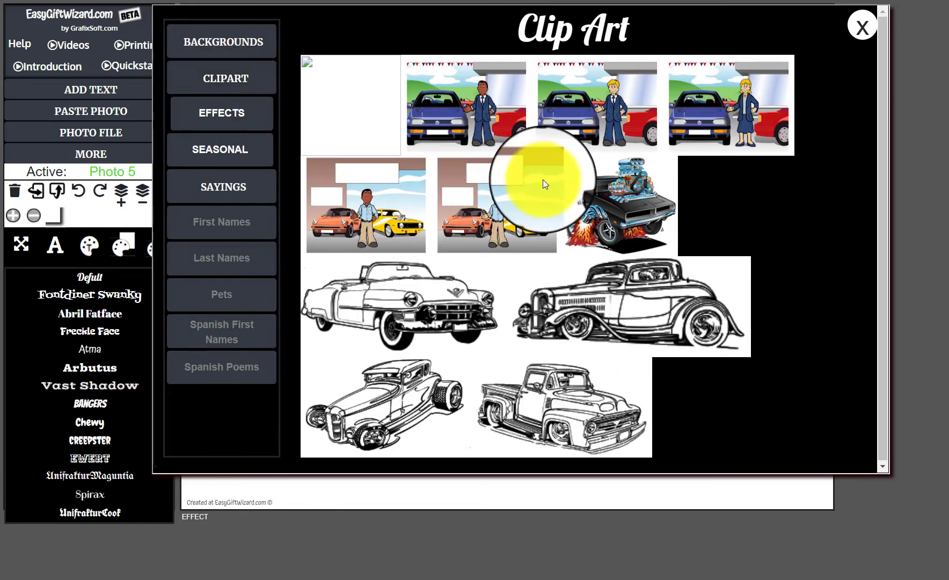
left_click(644, 209)
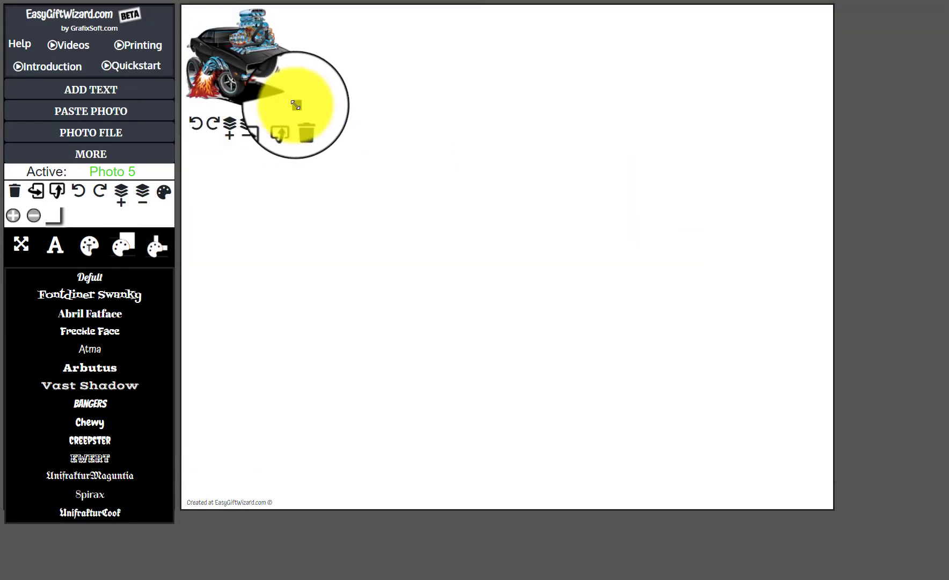
- Enlarge the hot rod from corner size to fill most of the canvas, shifted slightly right
left_click_drag(296, 105, 759, 448)
left_click_drag(520, 275, 548, 285)
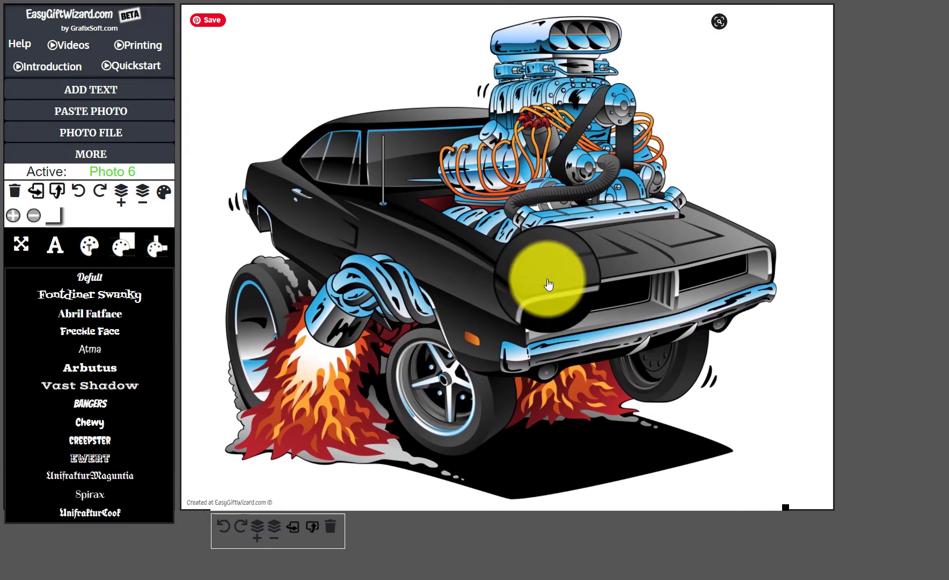
left_click(903, 253)
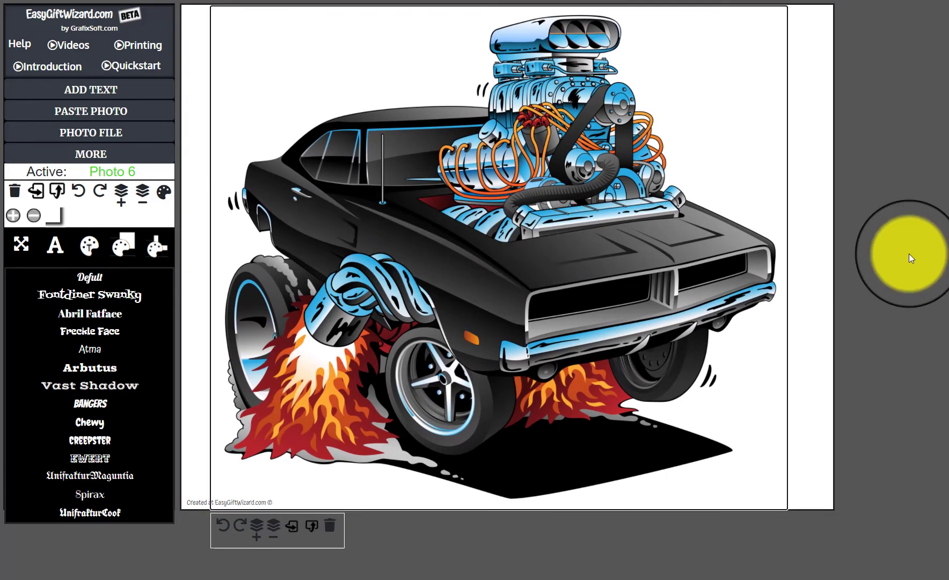
left_click(160, 319)
left_click(106, 266)
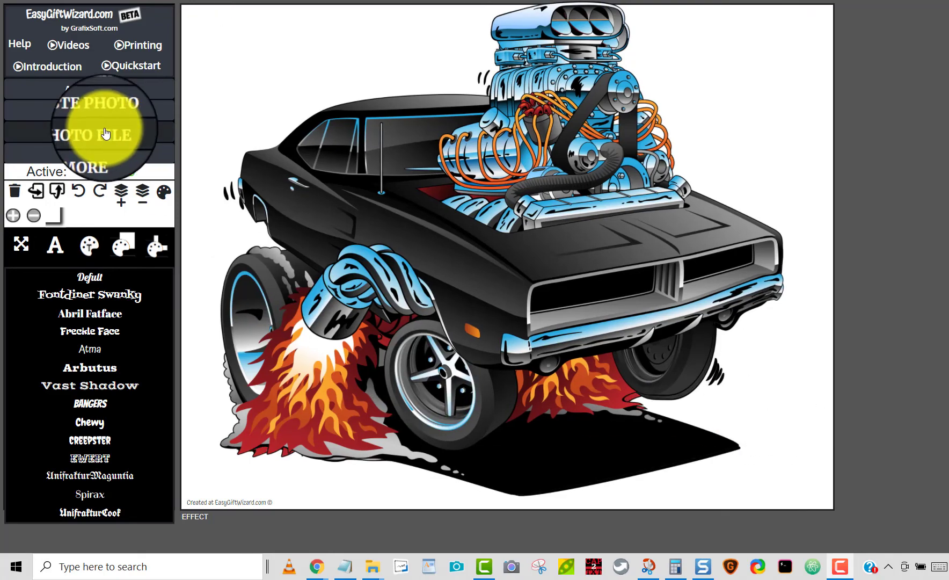
- Use the blue watercolor photo as the background and add a 'Logans Dream!' text item
left_click(95, 154)
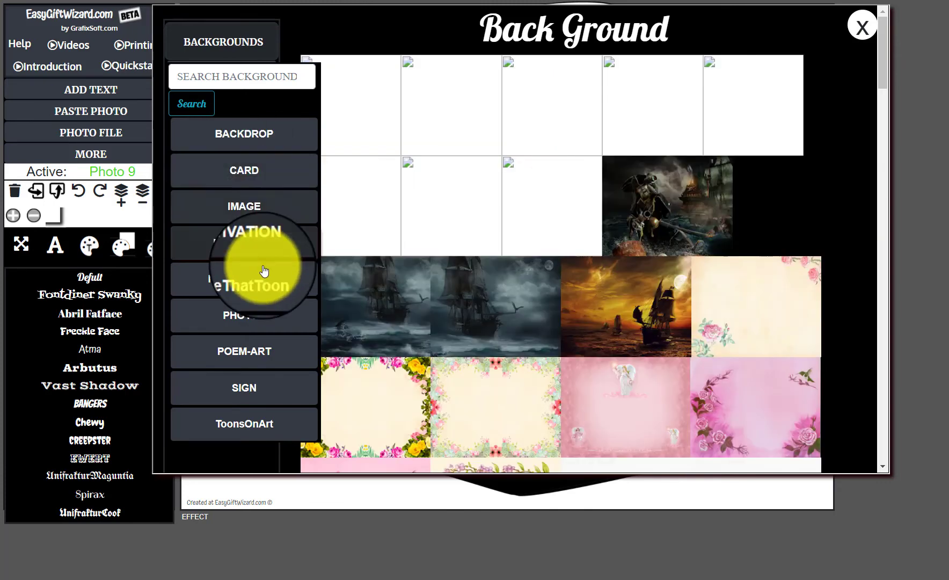
left_click(254, 316)
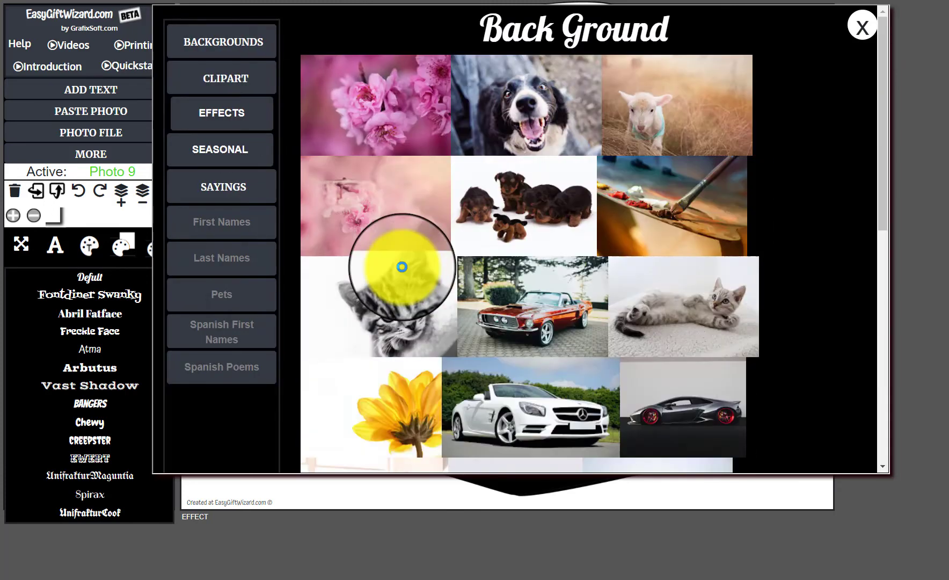
scroll(402, 267, "down", 9)
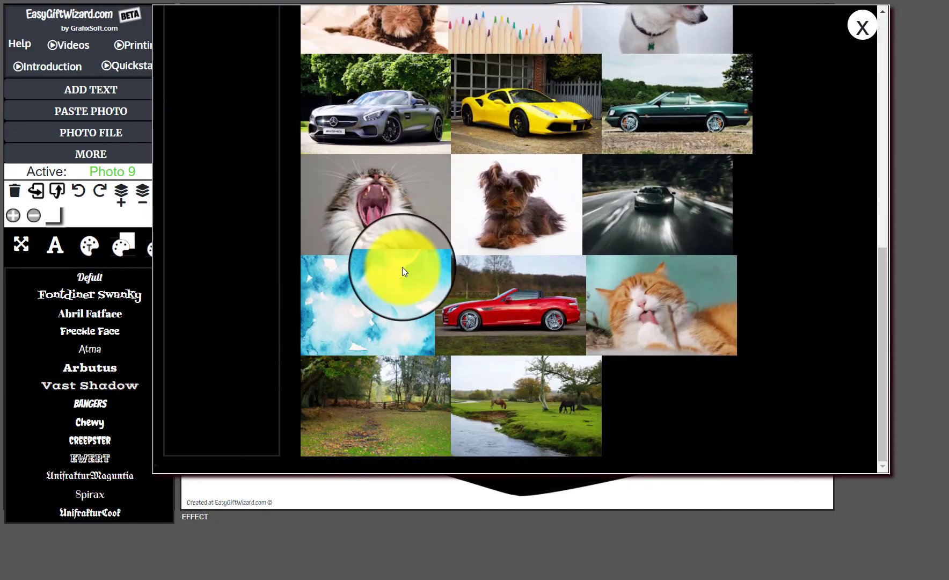
left_click(402, 267)
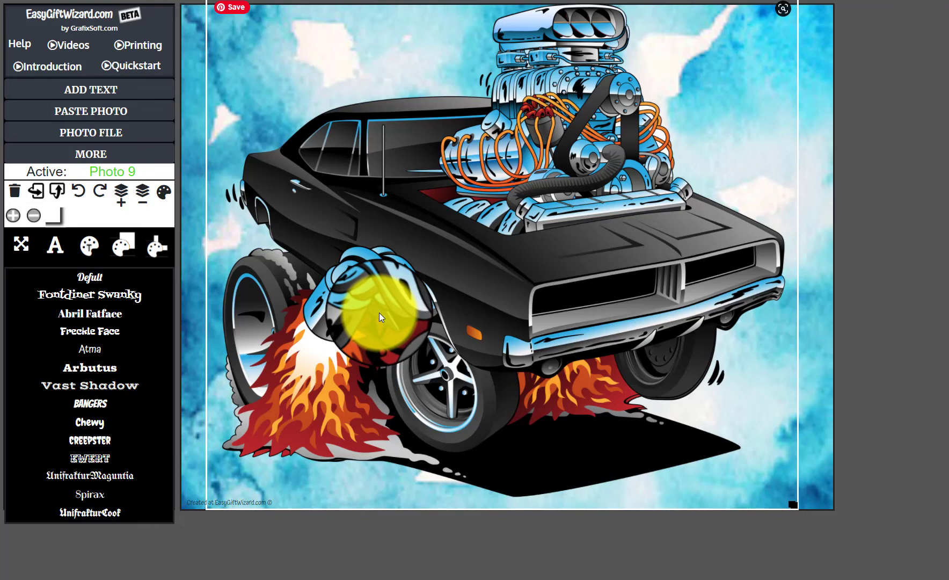
left_click(418, 255)
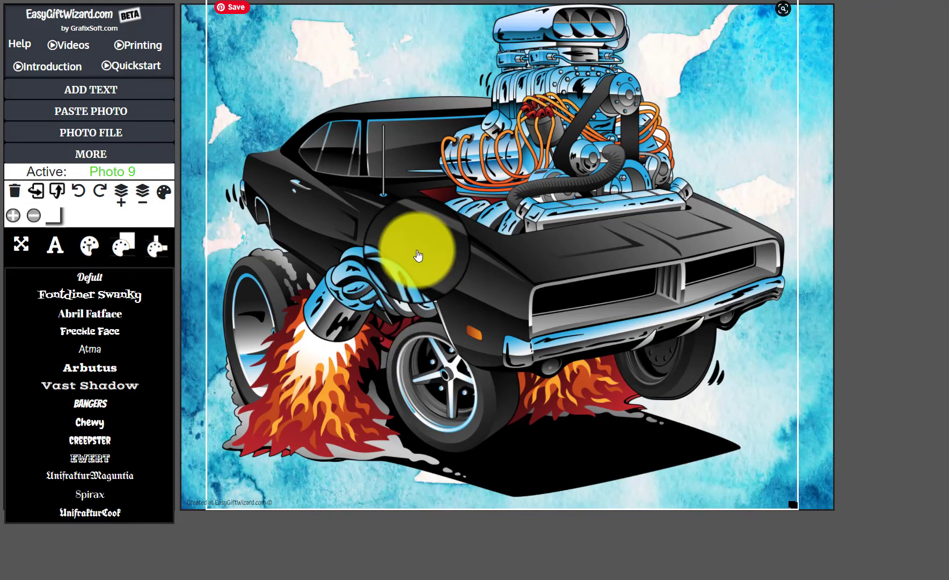
left_click(139, 145)
left_click(100, 92)
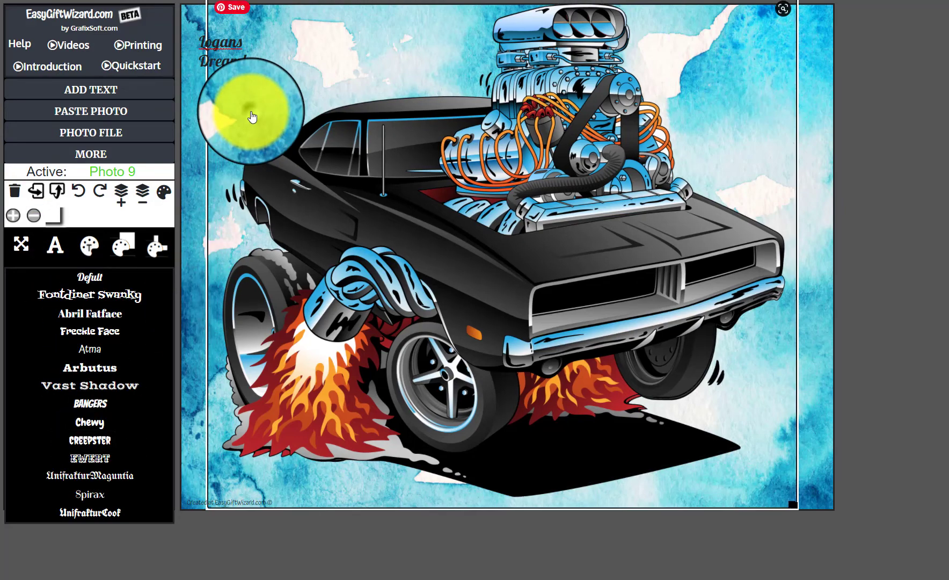
- Set the title to the Bangers font, enlarge it, and move it up and right
left_click(223, 52)
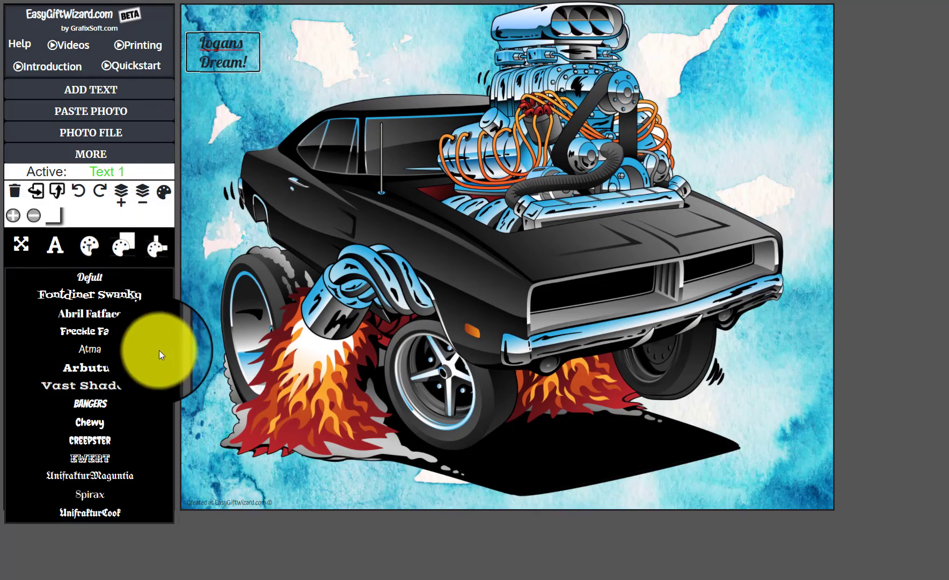
left_click(97, 441)
left_click(95, 403)
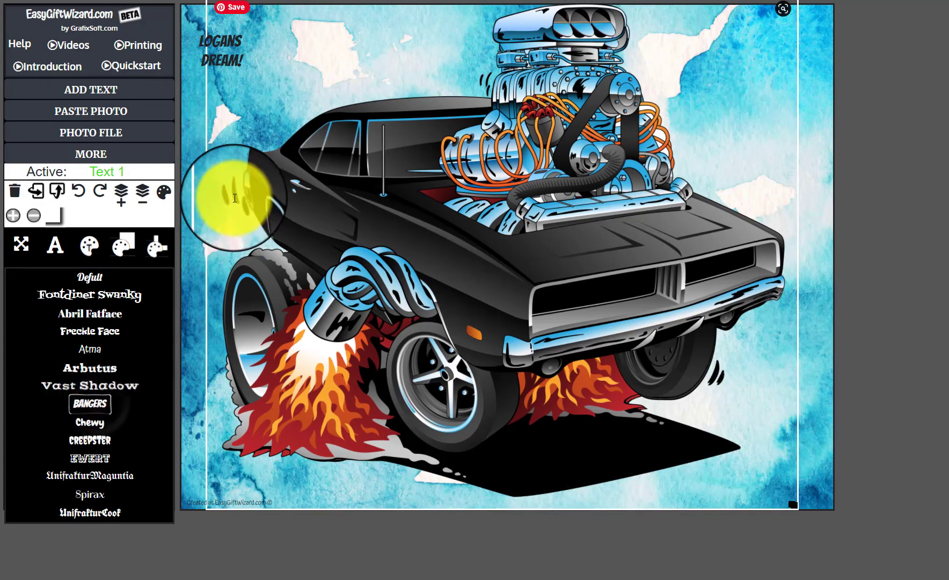
left_click(244, 36)
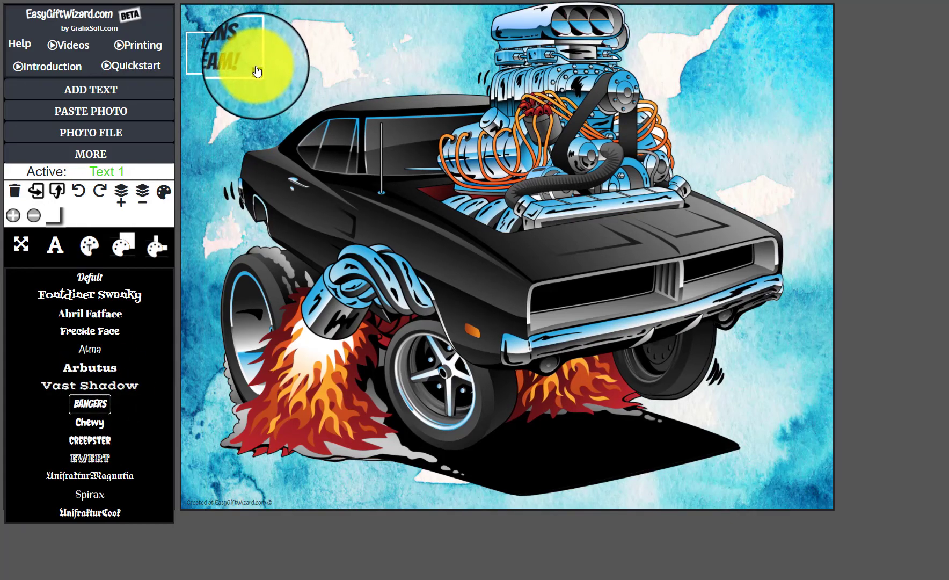
left_click_drag(258, 71, 322, 80)
left_click(293, 87)
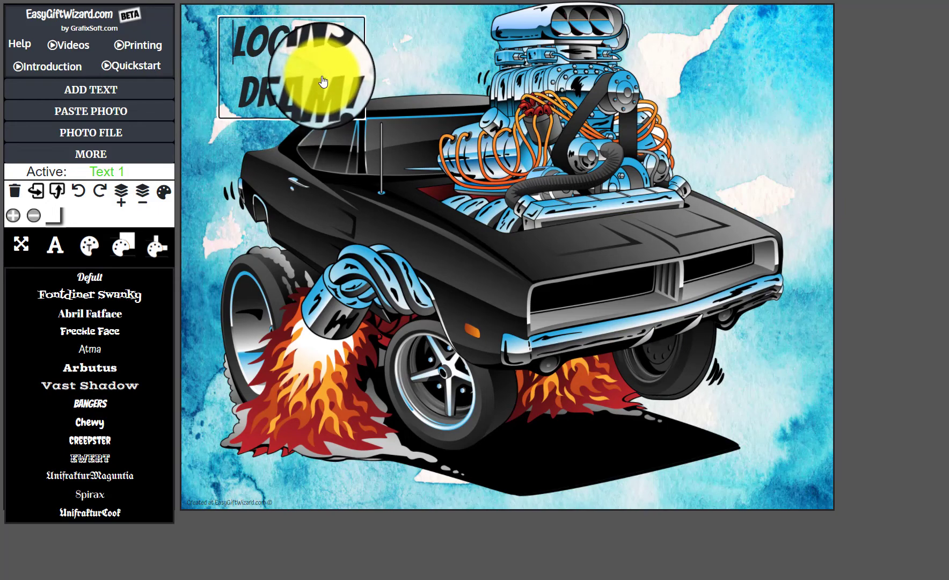
- Tilt the title clockwise above the car and add the apostrophe to read LOGAN'S DREAM!
left_click(79, 192)
left_click(102, 191)
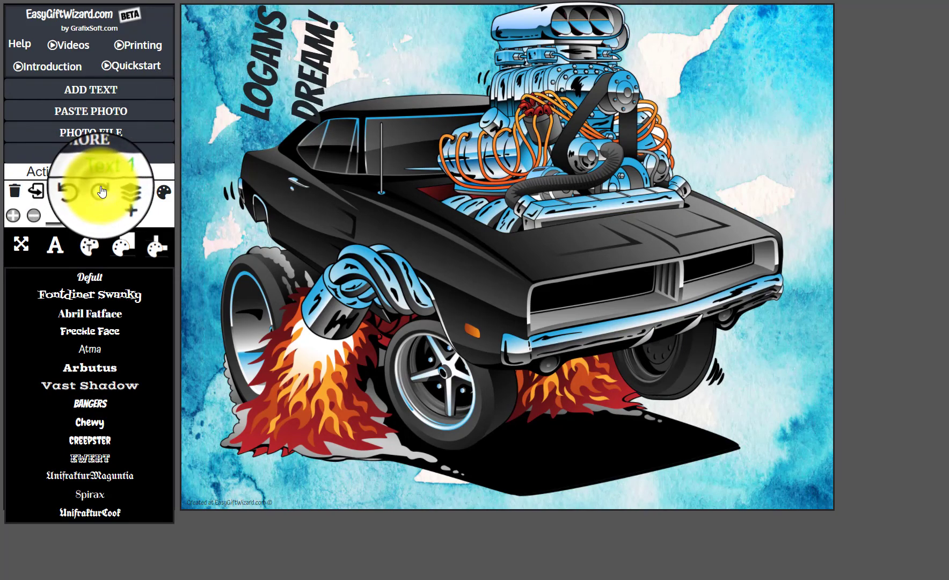
left_click(102, 191)
left_click(102, 191)
left_click(102, 192)
left_click(102, 191)
left_click(102, 191)
left_click(102, 191)
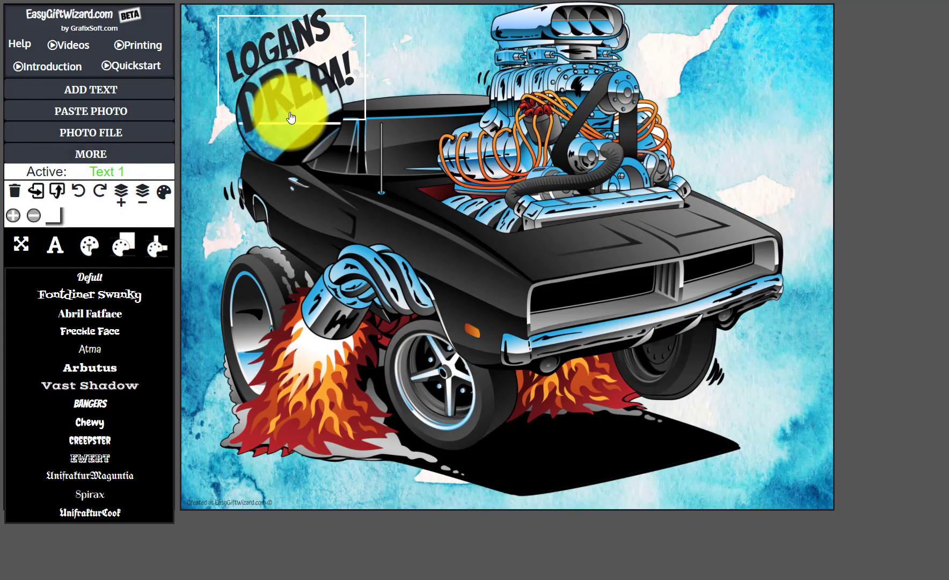
left_click_drag(290, 117, 305, 37)
type("'")
left_click(893, 146)
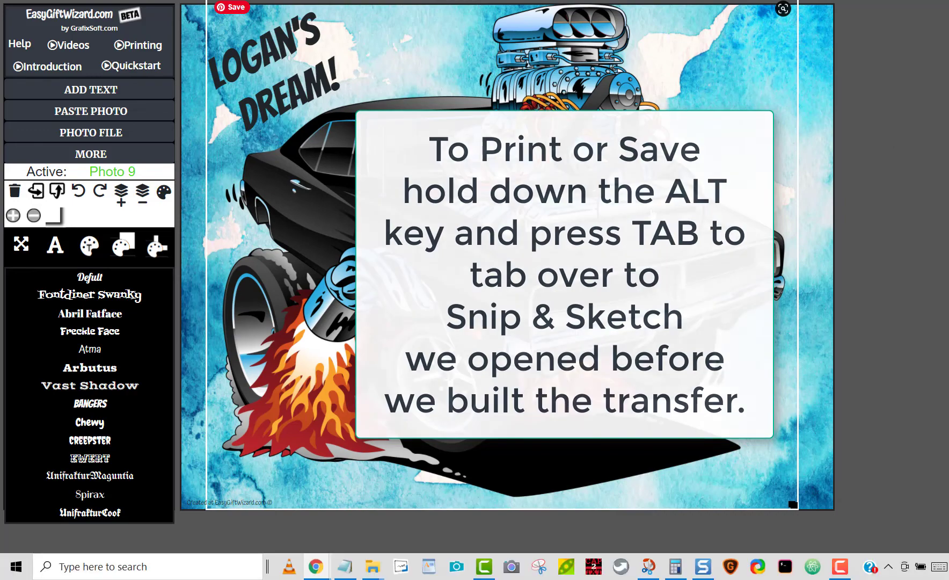
- Switch to Snip & Sketch and start a new snip with no delay
key("alt+Tab")
key("alt+Tab")
key("alt+Tab")
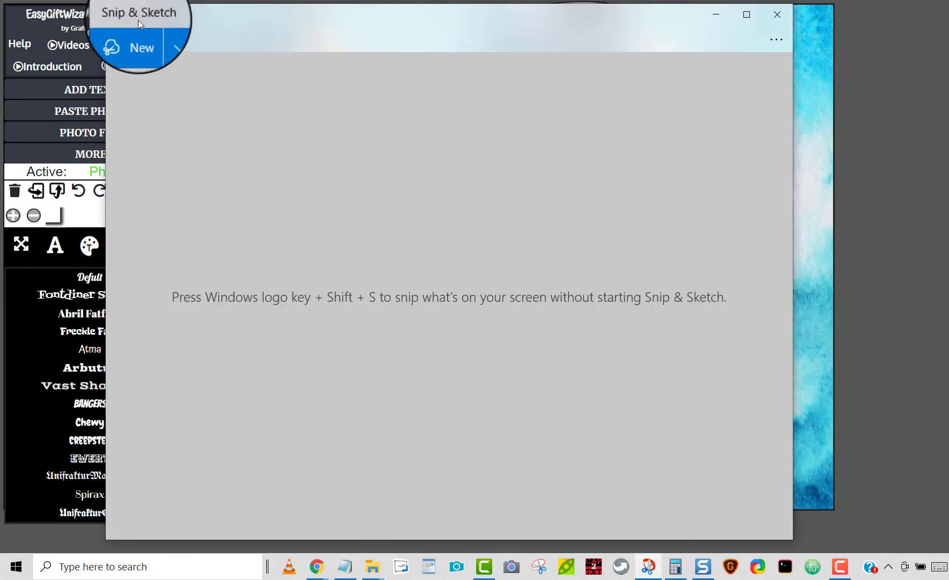
left_click(169, 40)
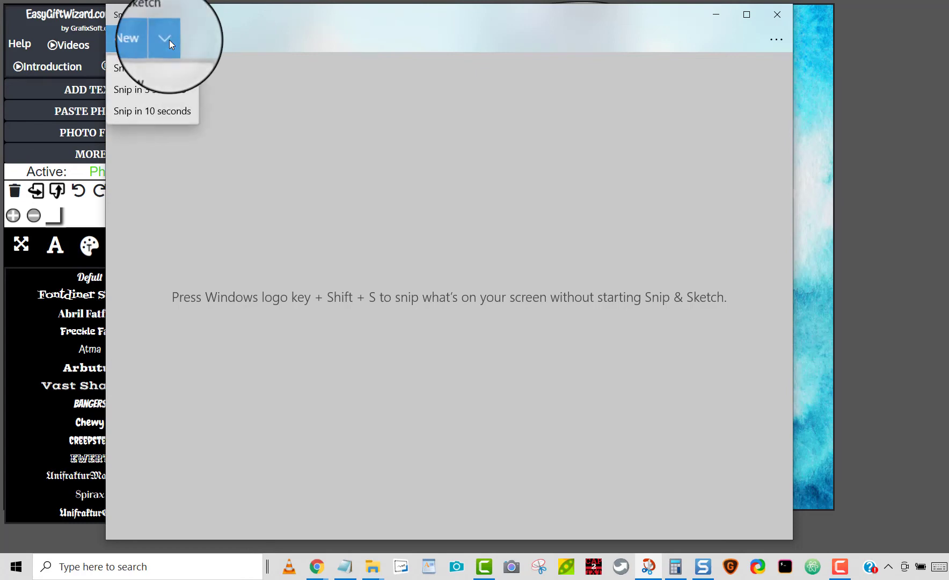
left_click(141, 68)
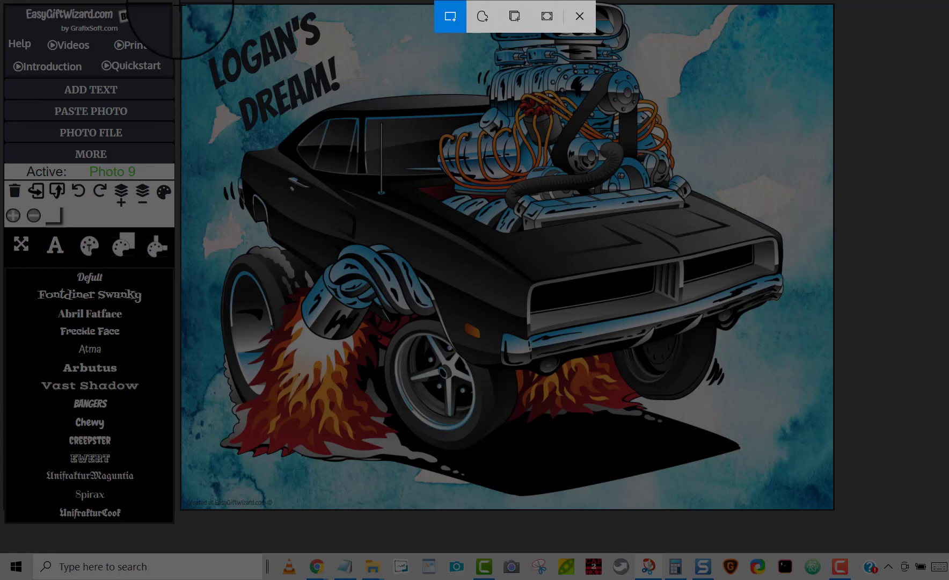
- Snip the whole design canvas and bring up its print settings
left_click_drag(180, 6, 831, 508)
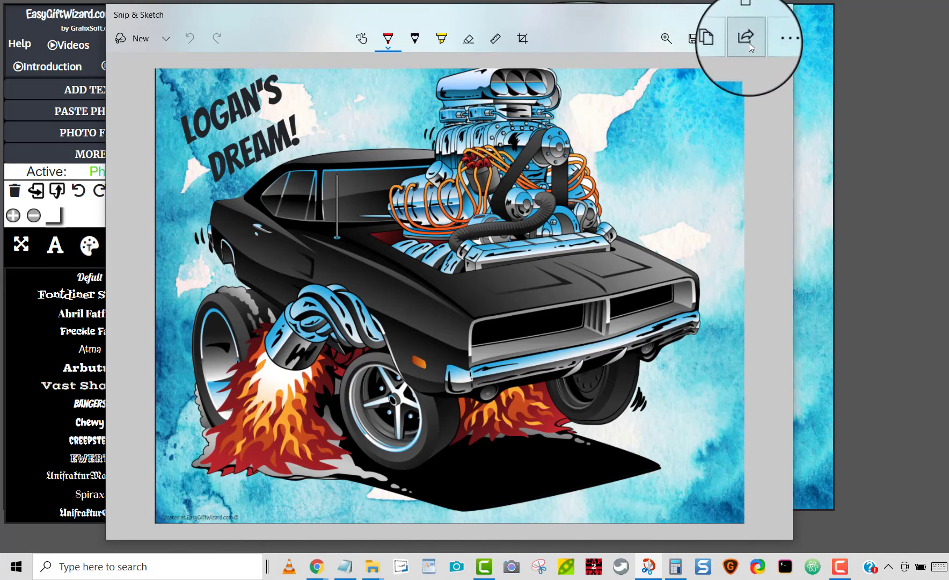
left_click(777, 38)
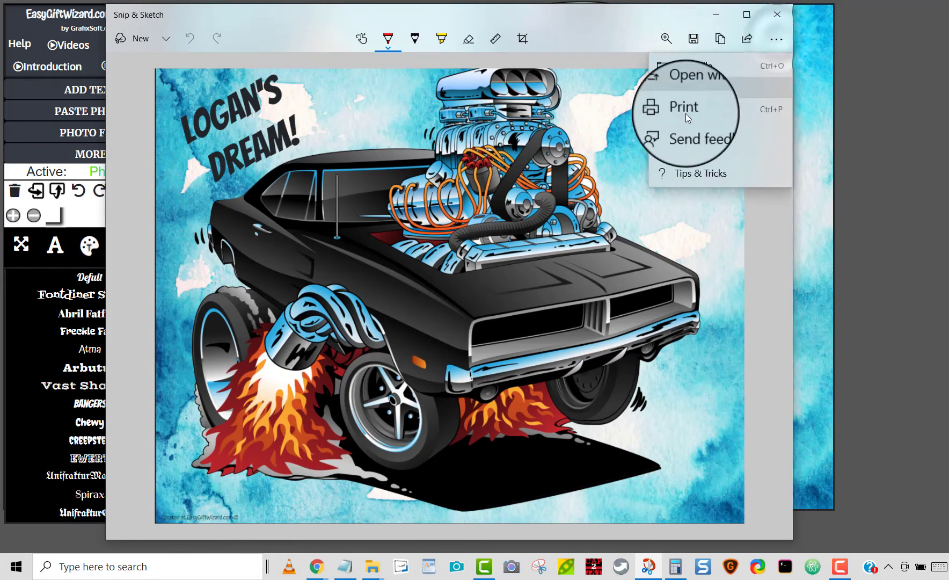
left_click(676, 107)
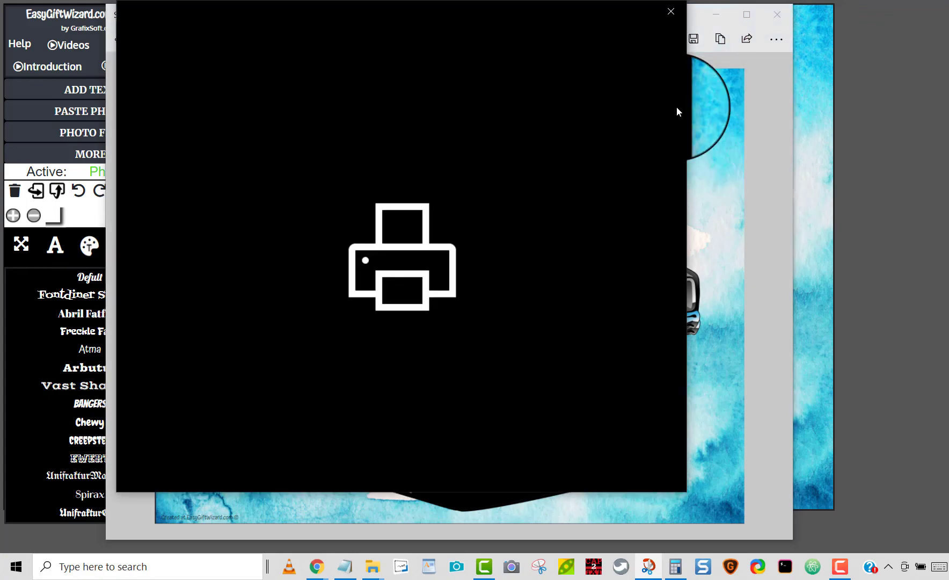